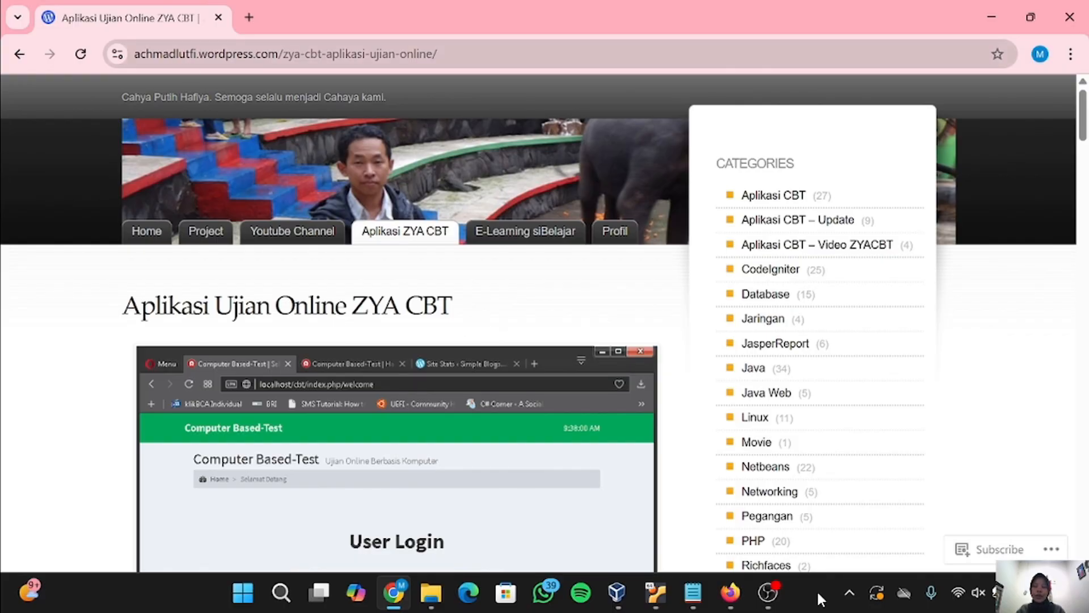
# - Scroll through the panel, then go from Website to the MySQL databases page
pyautogui.scroll(-1, 347, 268)
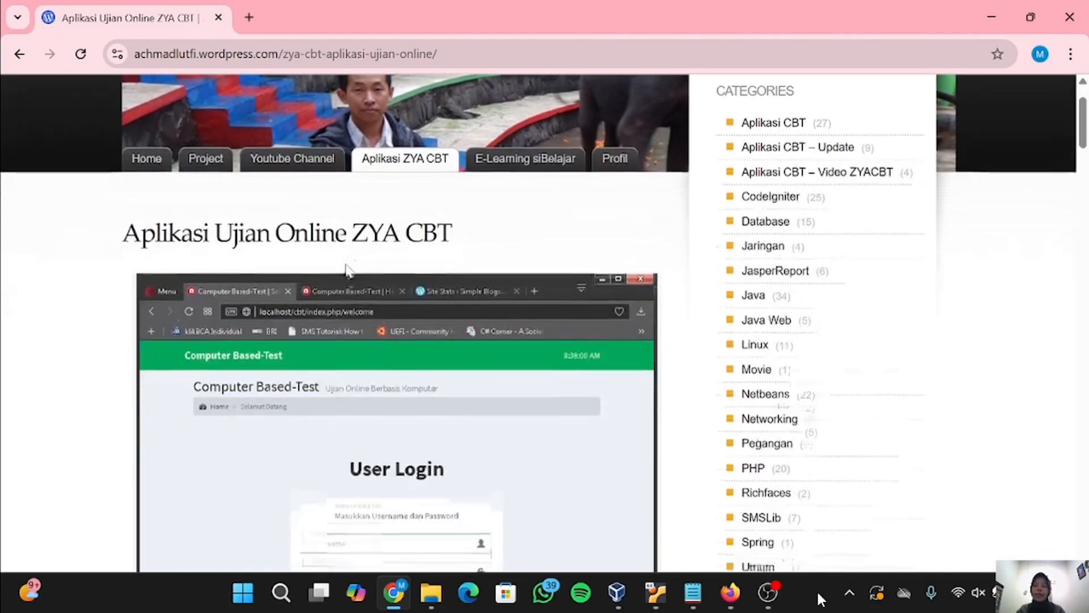
pyautogui.scroll(-2, 348, 269)
pyautogui.scroll(-2, 347, 270)
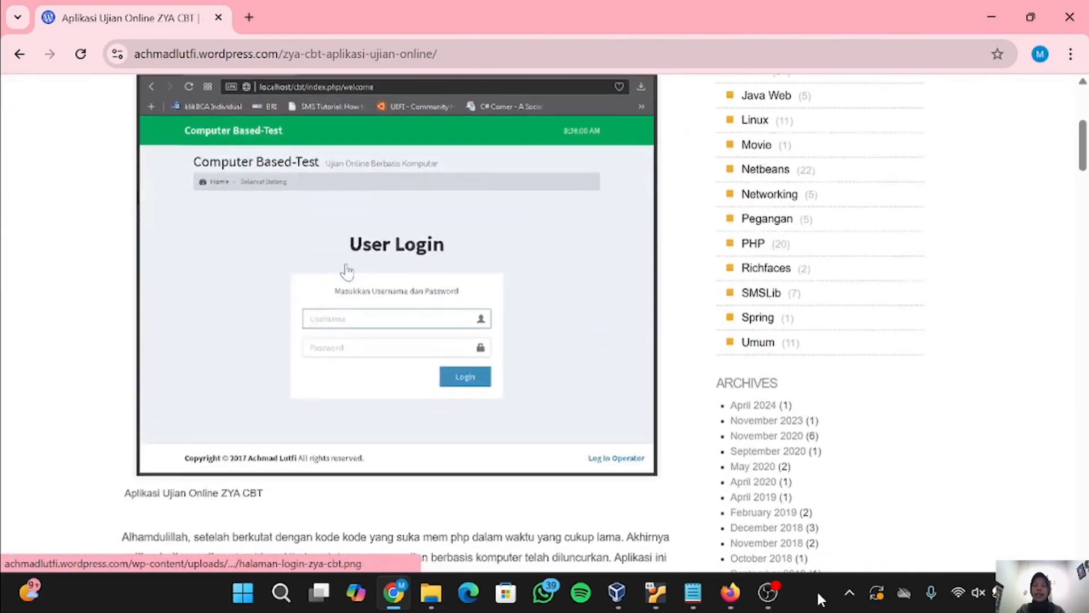
pyautogui.scroll(-6, 347, 271)
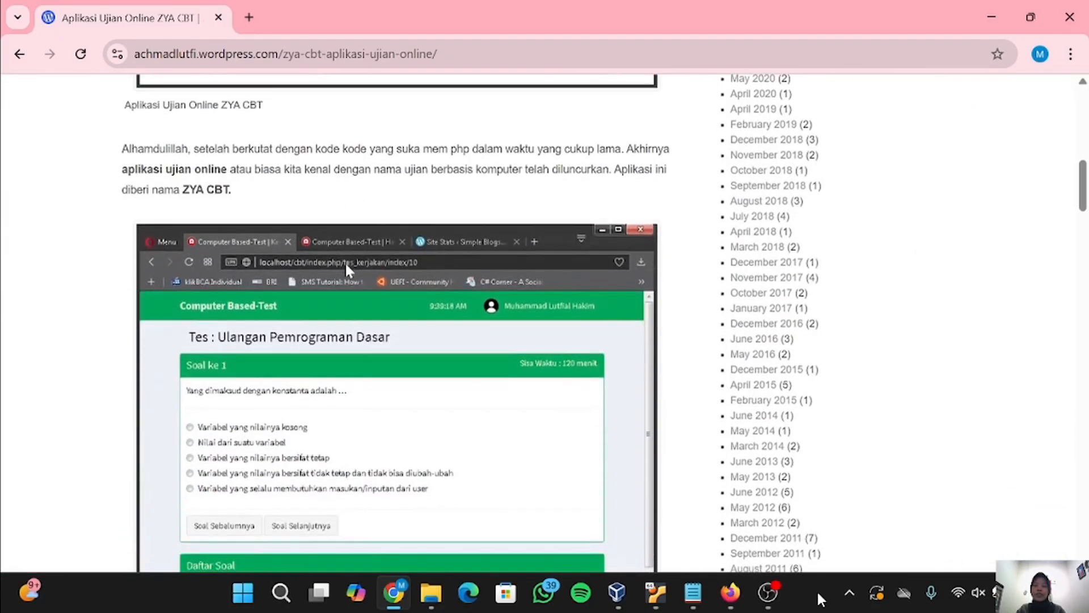
pyautogui.scroll(1, 347, 270)
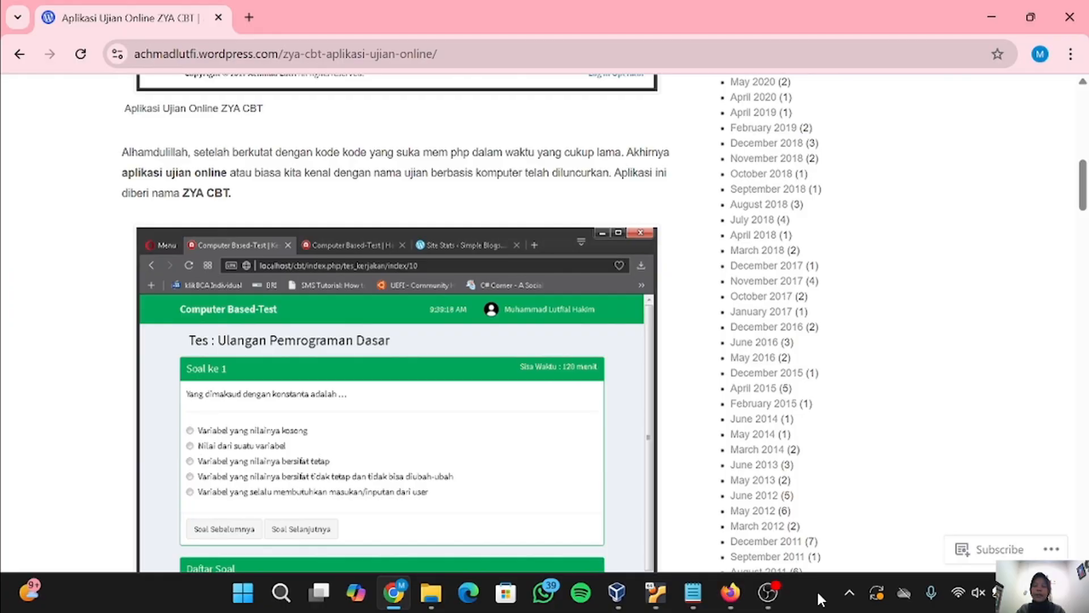
pyautogui.scroll(5, 247, 177)
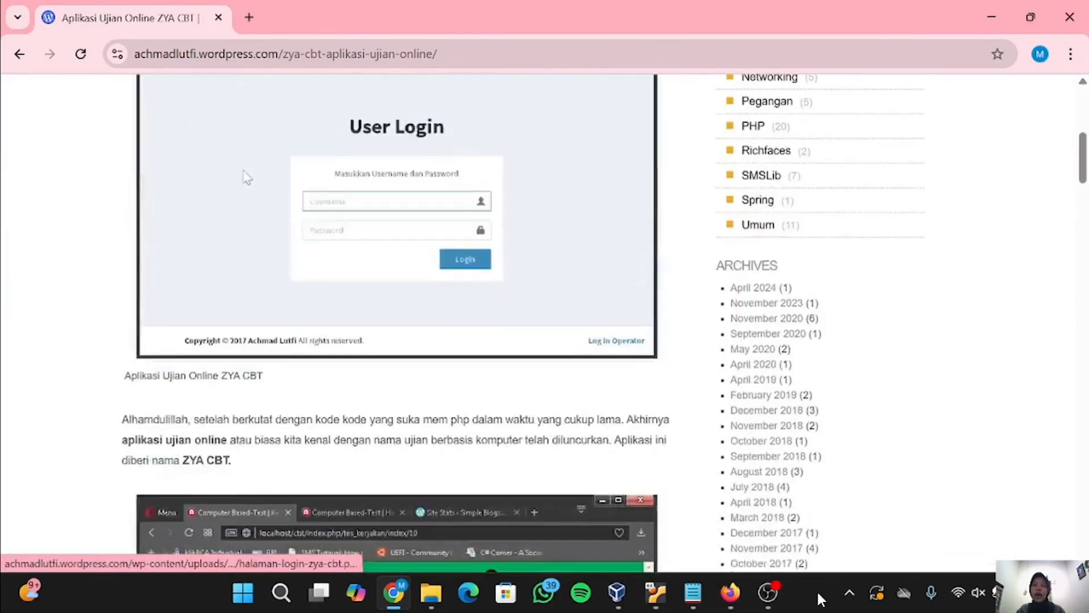
pyautogui.scroll(-2, 247, 177)
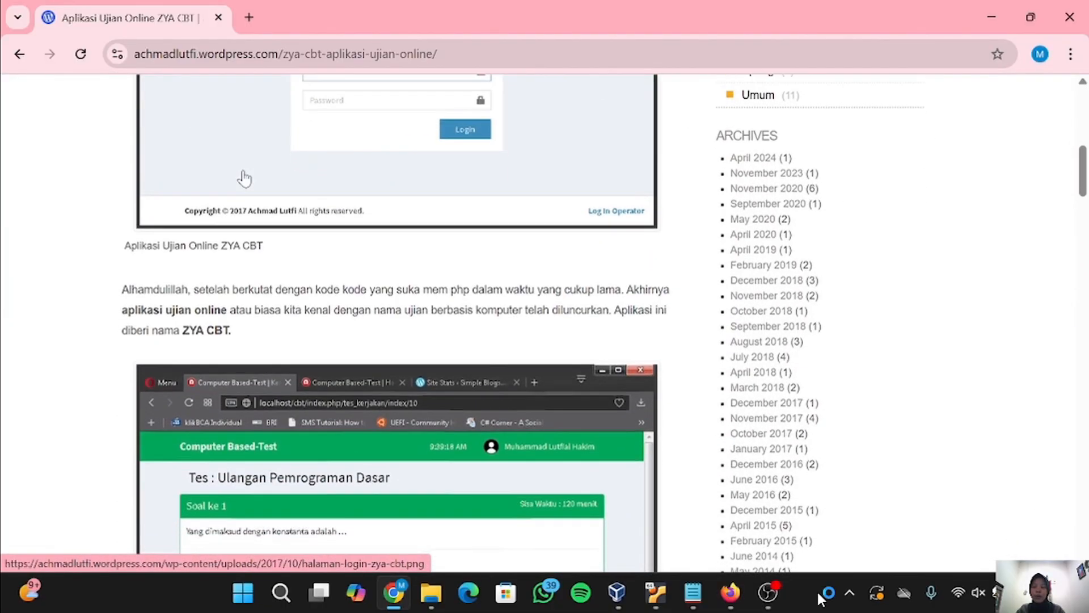
pyautogui.scroll(-1, 244, 179)
pyautogui.scroll(-7, 244, 178)
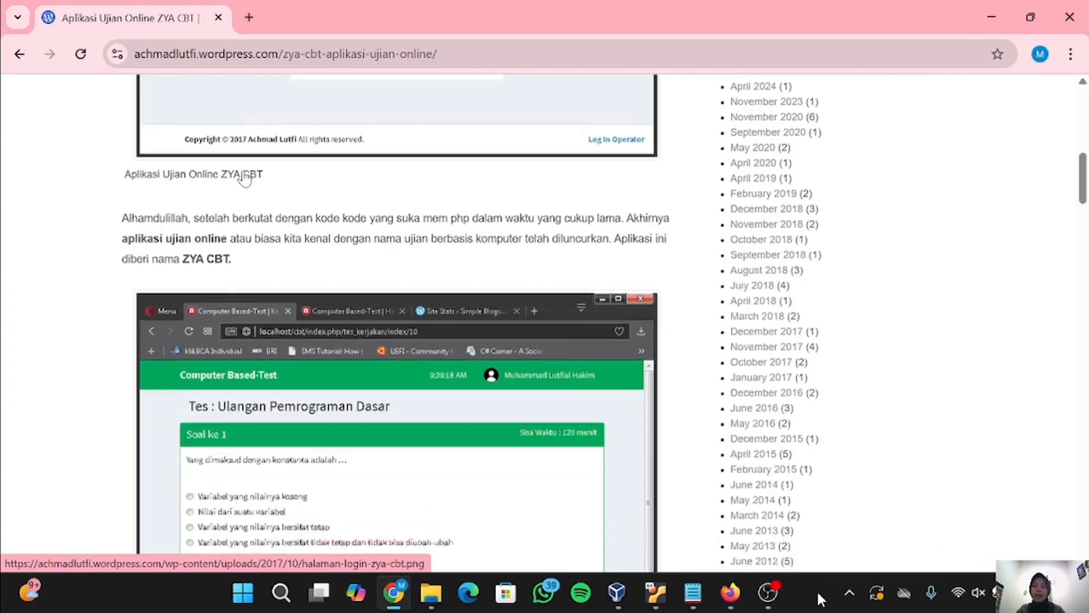
pyautogui.scroll(-3, 245, 178)
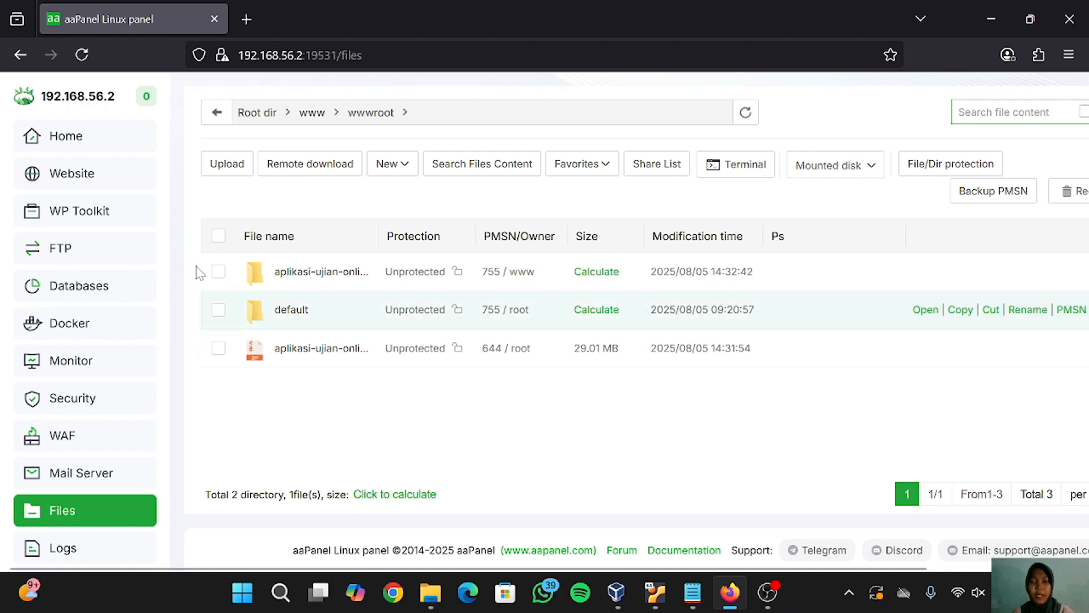
pyautogui.click(87, 177)
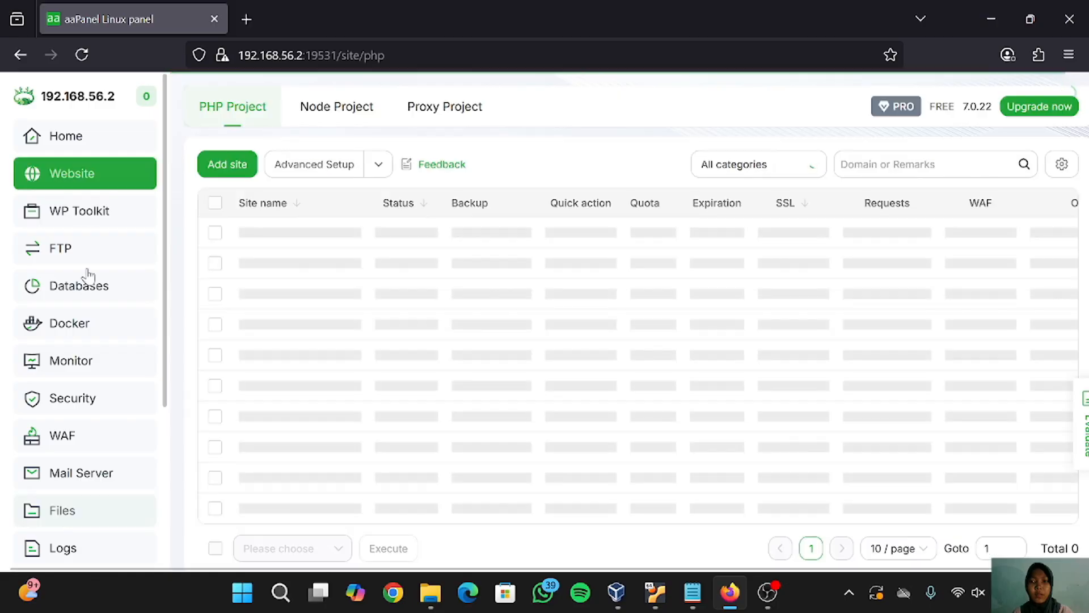
pyautogui.click(91, 290)
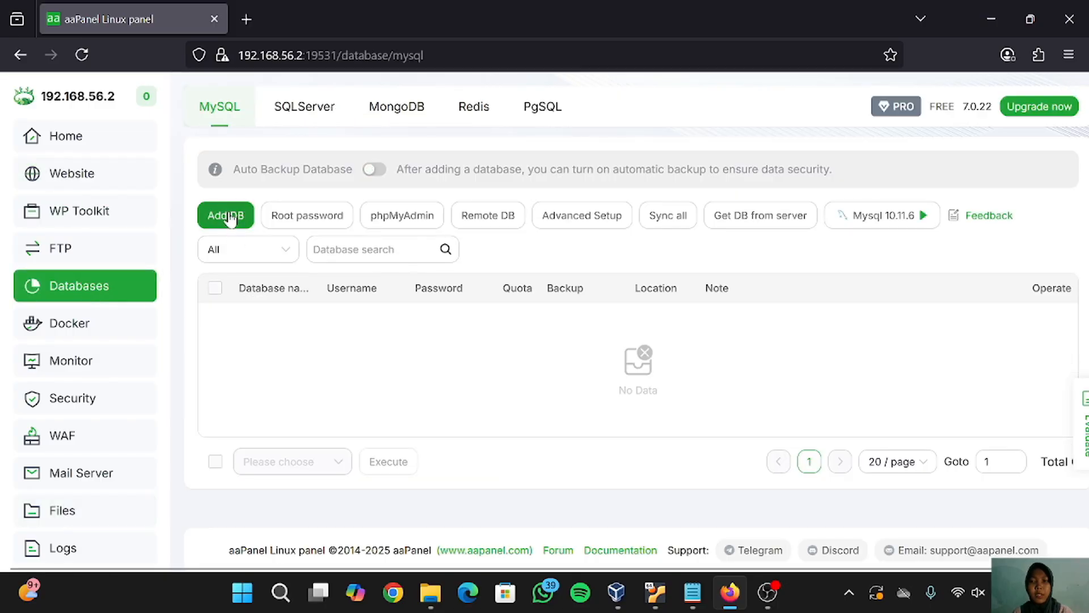
# - Add database zya with a custom password replacing the generated one, then return to Website
pyautogui.click(227, 216)
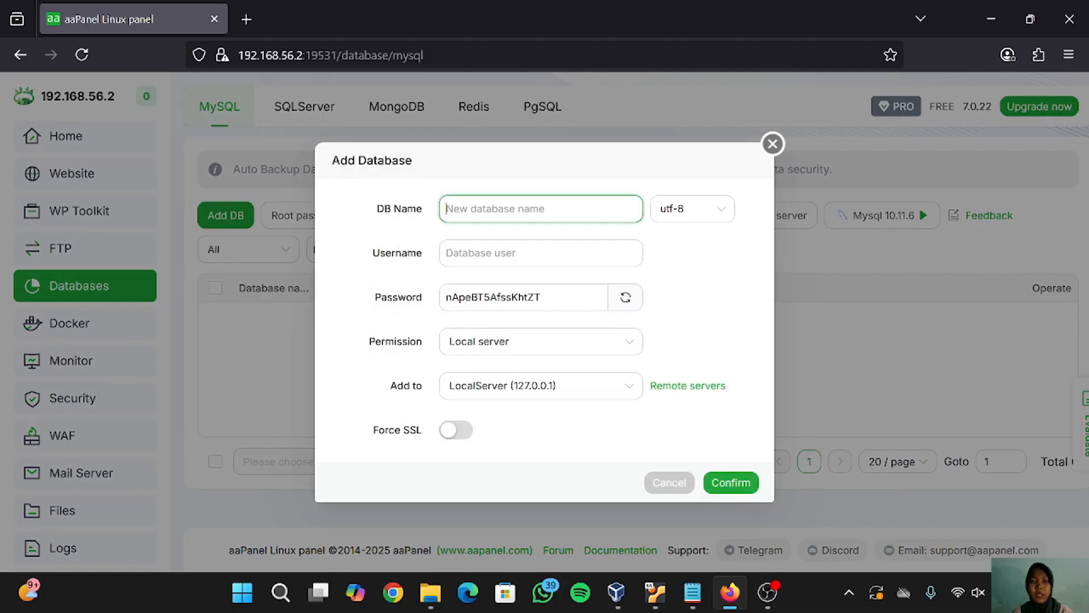
pyautogui.write('zya')
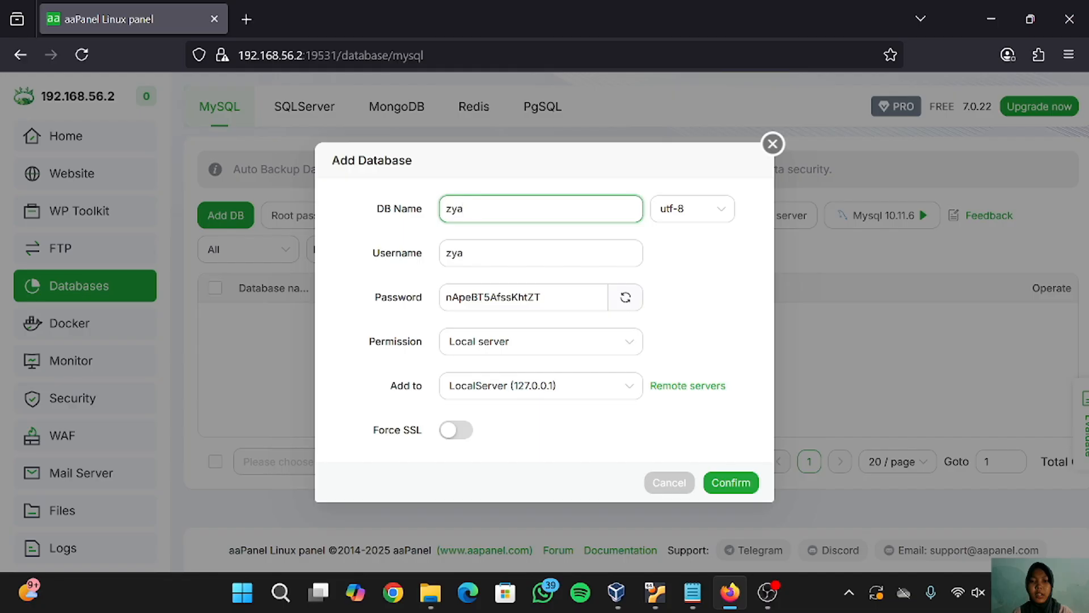
pyautogui.click(567, 297)
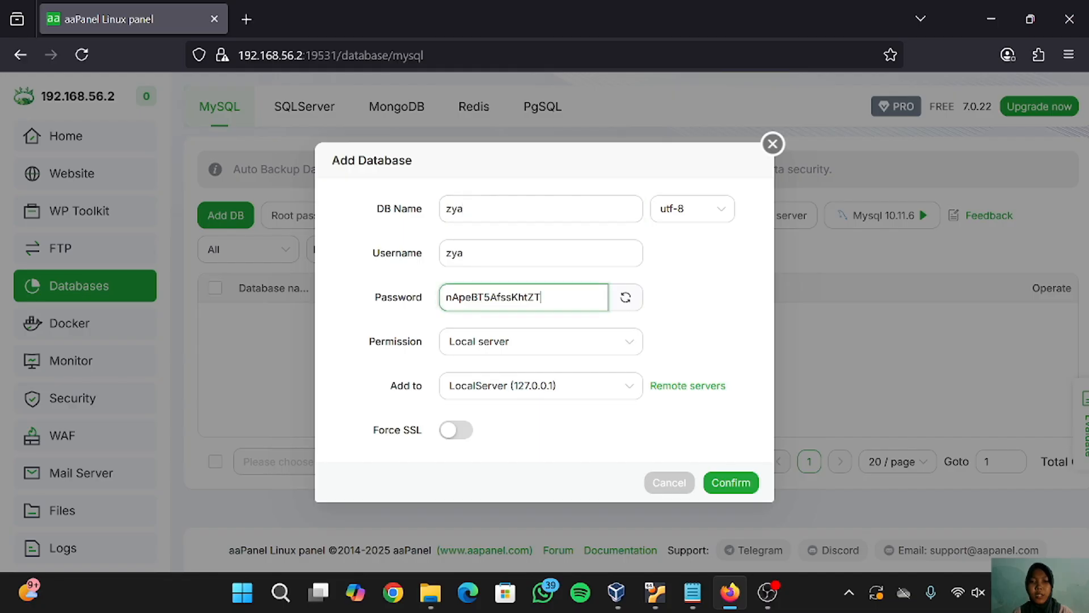
pyautogui.press('BackSpace')
pyautogui.press('BackSpace')
pyautogui.press('BackSpace')
pyautogui.press('BackSpace')
pyautogui.press('BackSpace')
pyautogui.press('BackSpace')
pyautogui.press('BackSpace')
pyautogui.press('BackSpace')
pyautogui.press('BackSpace')
pyautogui.press('BackSpace')
pyautogui.press('BackSpace')
pyautogui.press('BackSpace')
pyautogui.press('BackSpace')
pyautogui.press('BackSpace')
pyautogui.press('BackSpace')
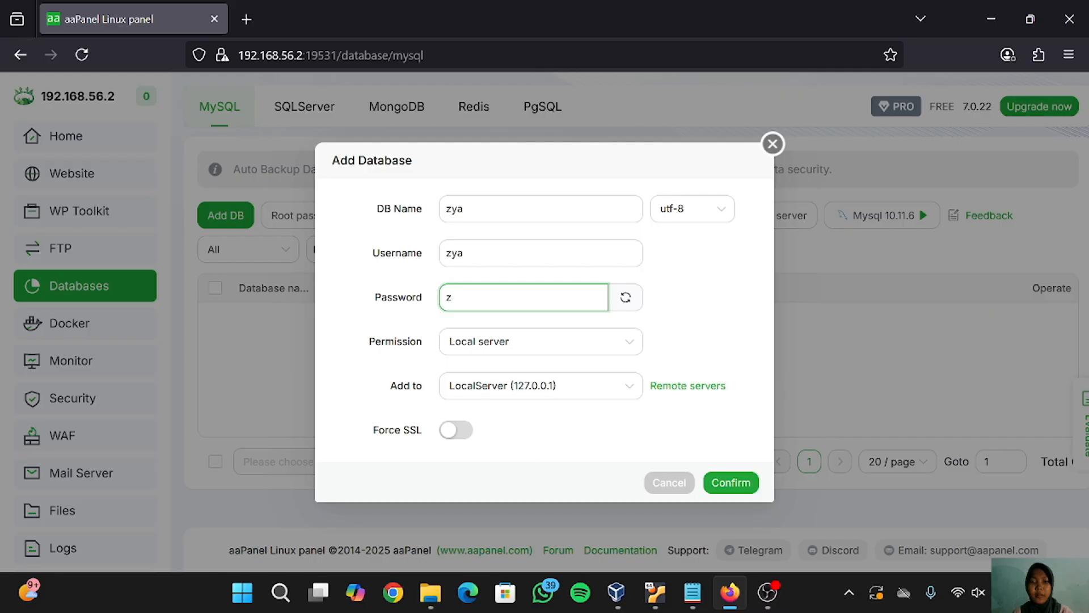
pyautogui.write('zya')
pyautogui.click(732, 481)
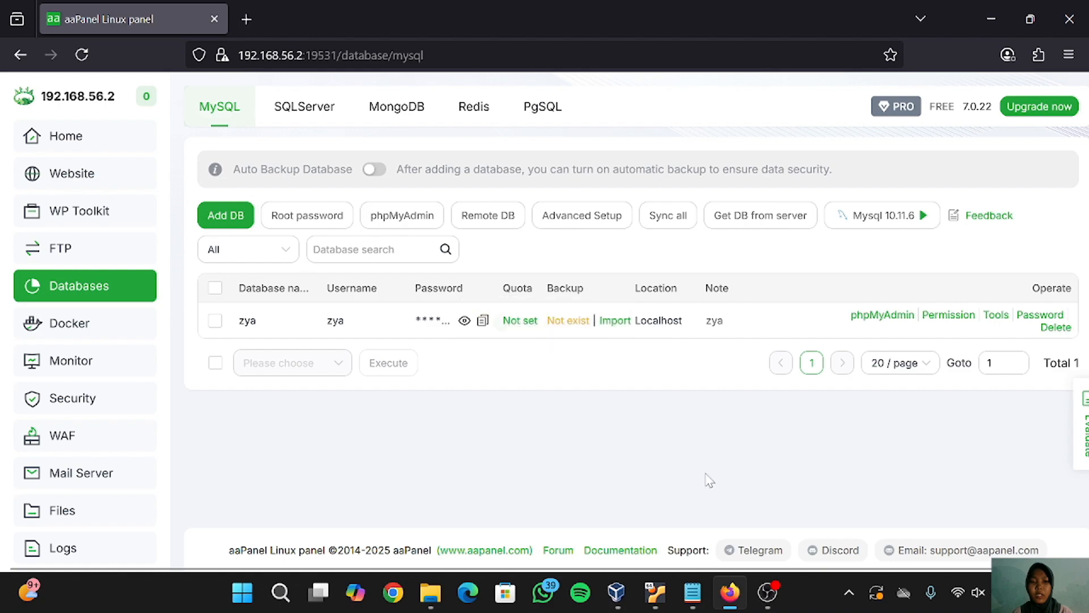
pyautogui.click(96, 177)
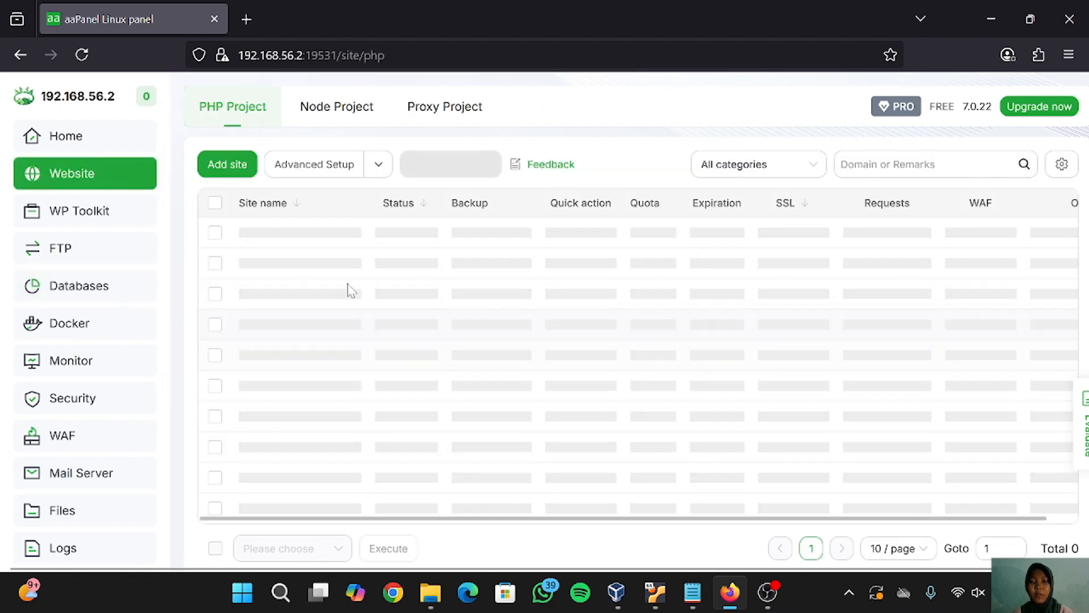
# - Start a new site with domain 192.168.56.2 and shorten its description to 'website'
pyautogui.click(230, 166)
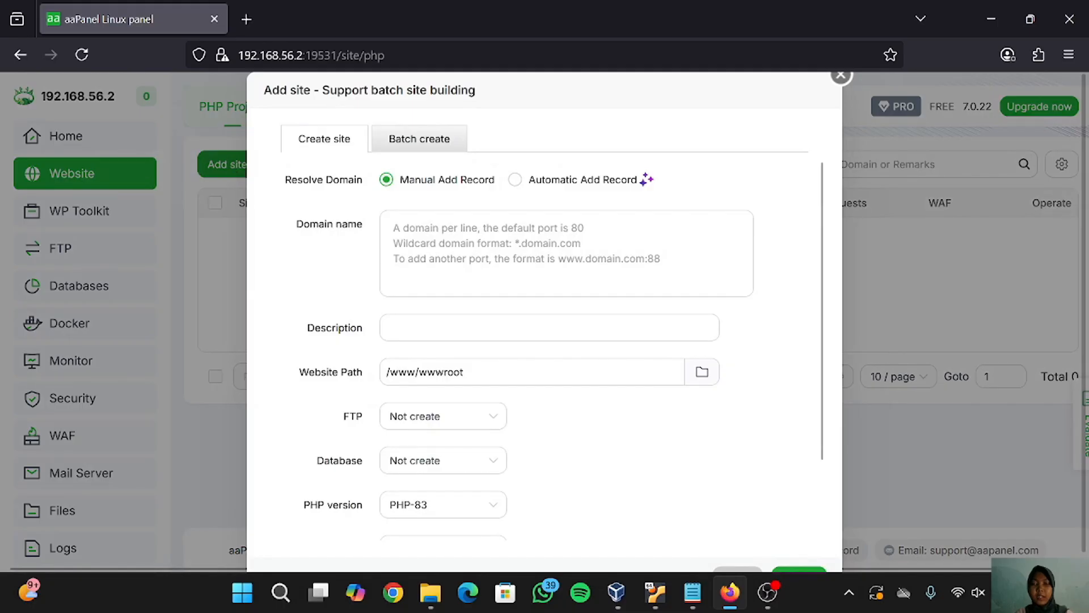
pyautogui.click(545, 253)
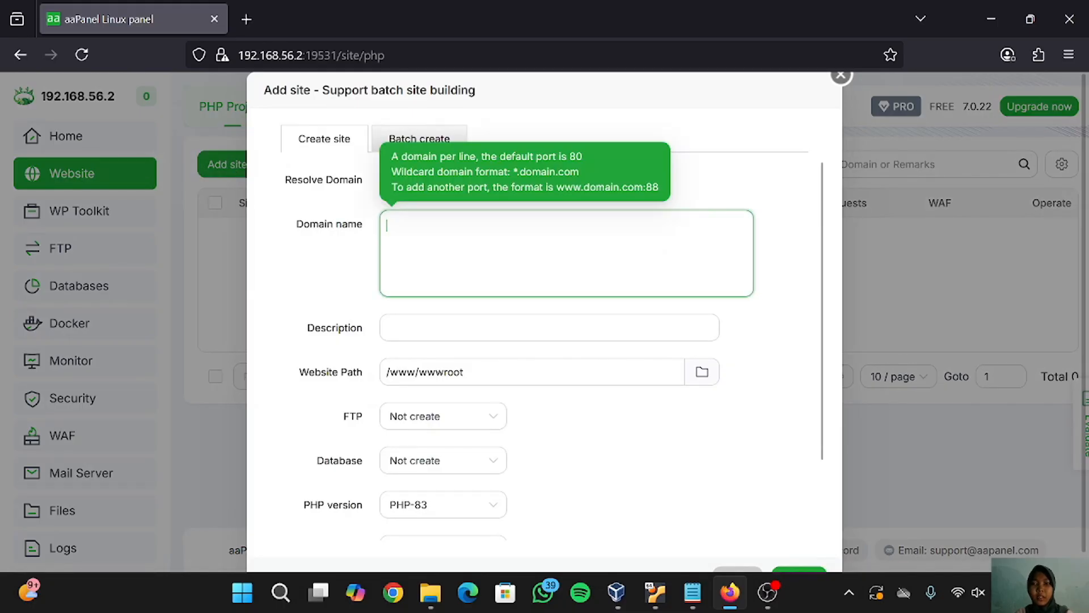
pyautogui.write('192')
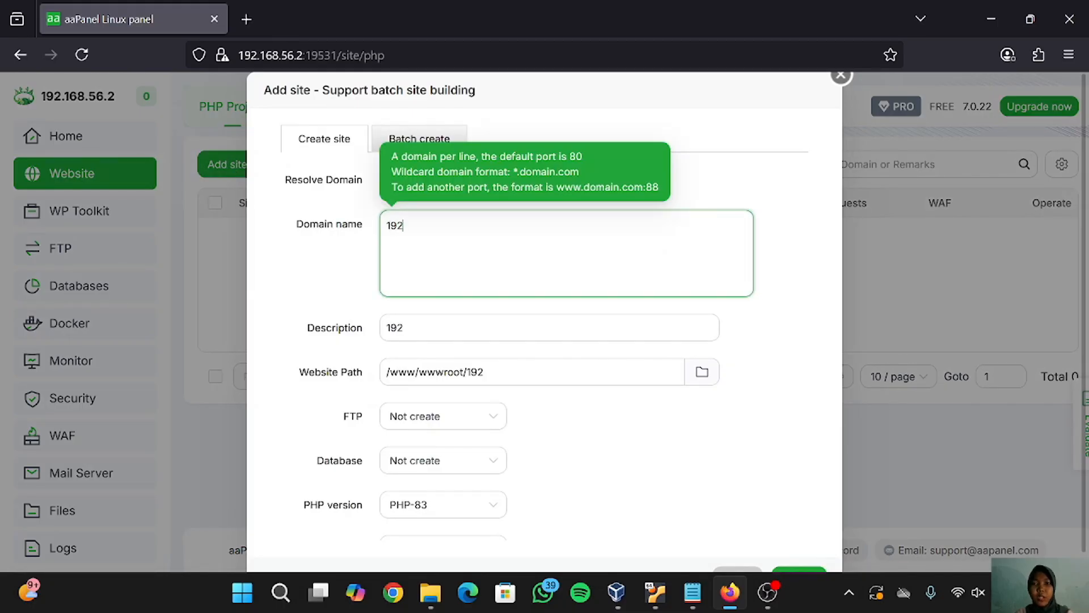
pyautogui.write('.168.56.2')
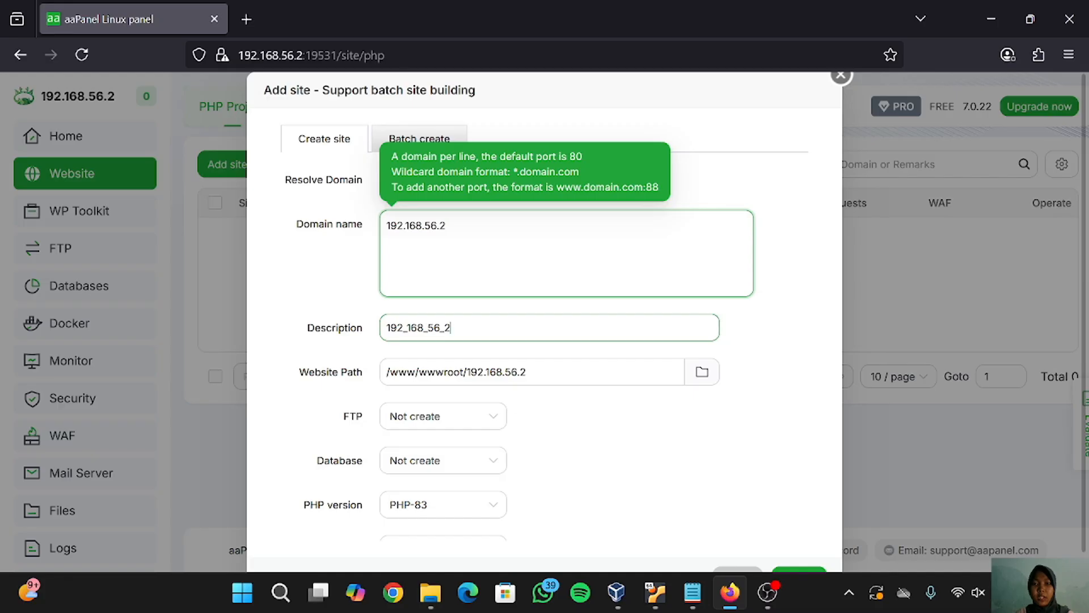
pyautogui.click(452, 328)
pyautogui.press('BackSpace')
pyautogui.press('BackSpace')
pyautogui.press('BackSpace')
pyautogui.press('BackSpace')
pyautogui.press('BackSpace')
pyautogui.press('BackSpace')
pyautogui.press('BackSpace')
pyautogui.press('BackSpace')
pyautogui.press('BackSpace')
pyautogui.press('BackSpace')
pyautogui.press('BackSpace')
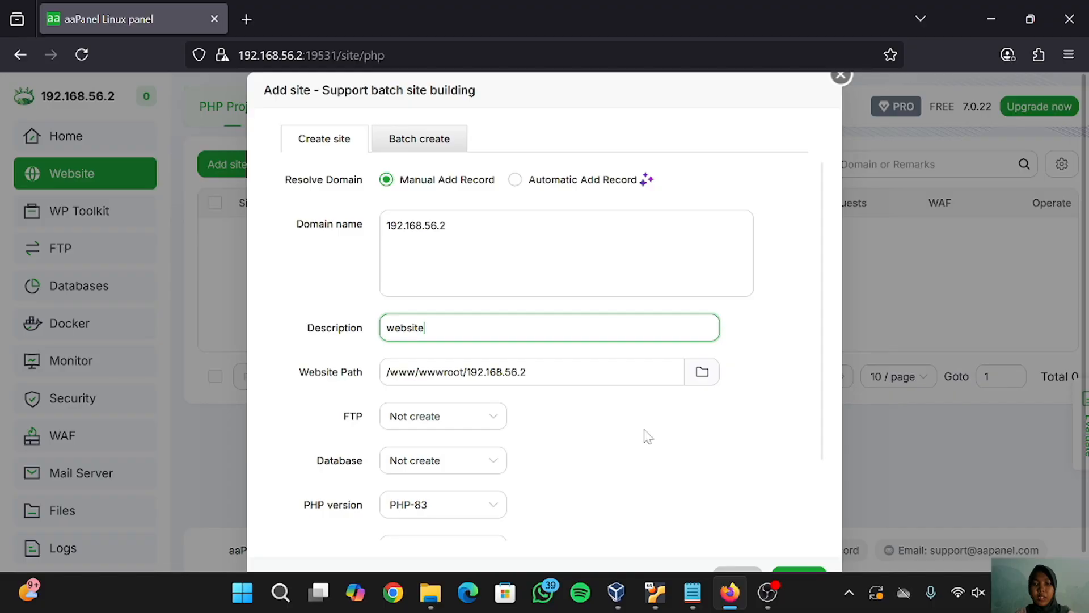
# - Root the site at the aplikasi-ujian-online-zyacbt-2024-04-29 folder and create it
pyautogui.scroll(-3, 712, 486)
pyautogui.scroll(-1, 713, 486)
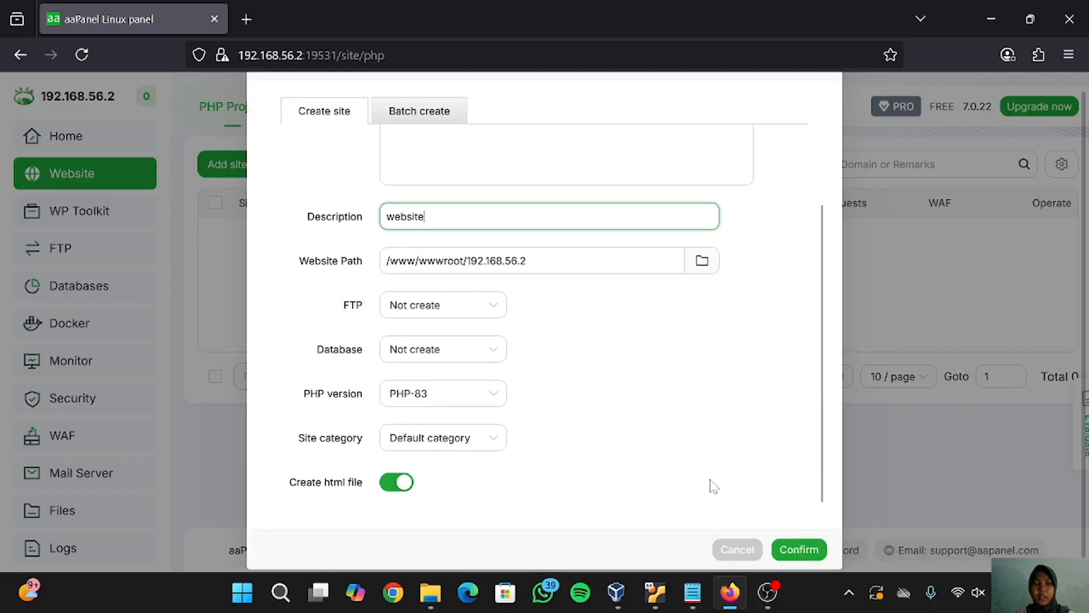
pyautogui.click(702, 265)
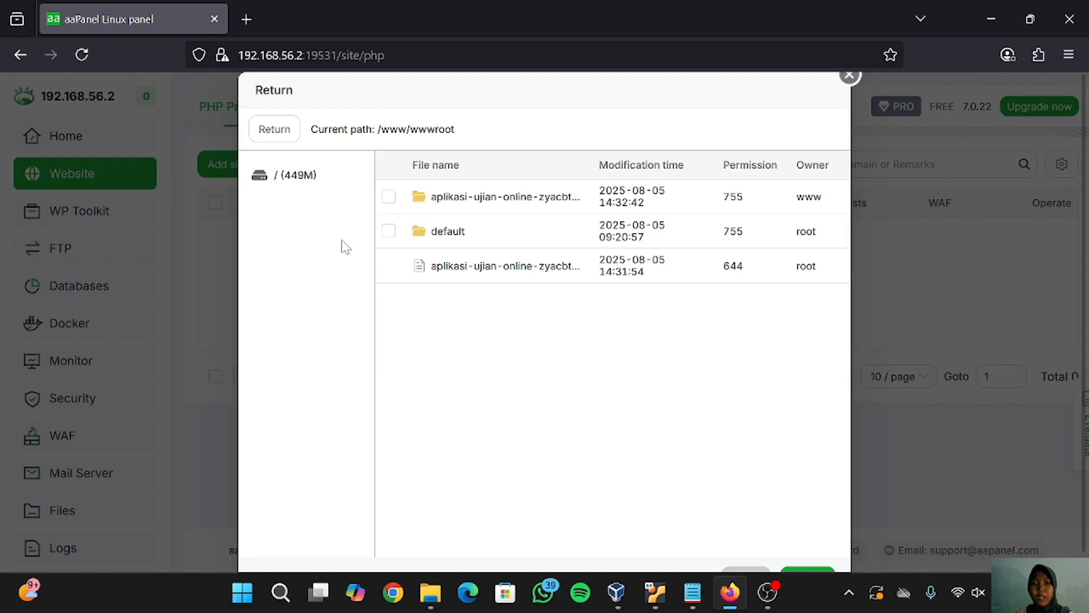
pyautogui.click(389, 199)
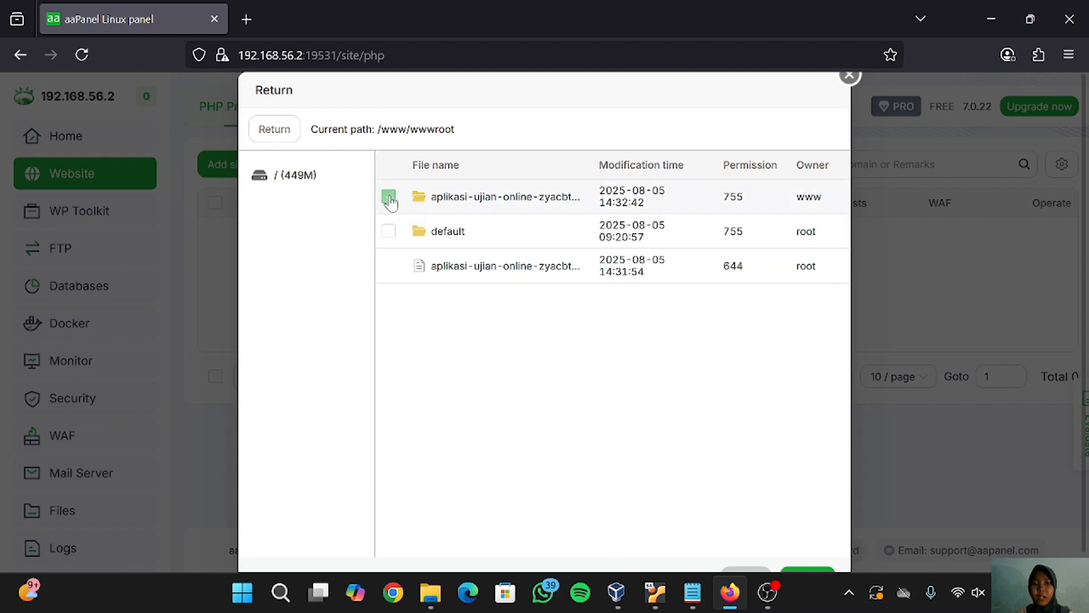
pyautogui.scroll(-1, 831, 479)
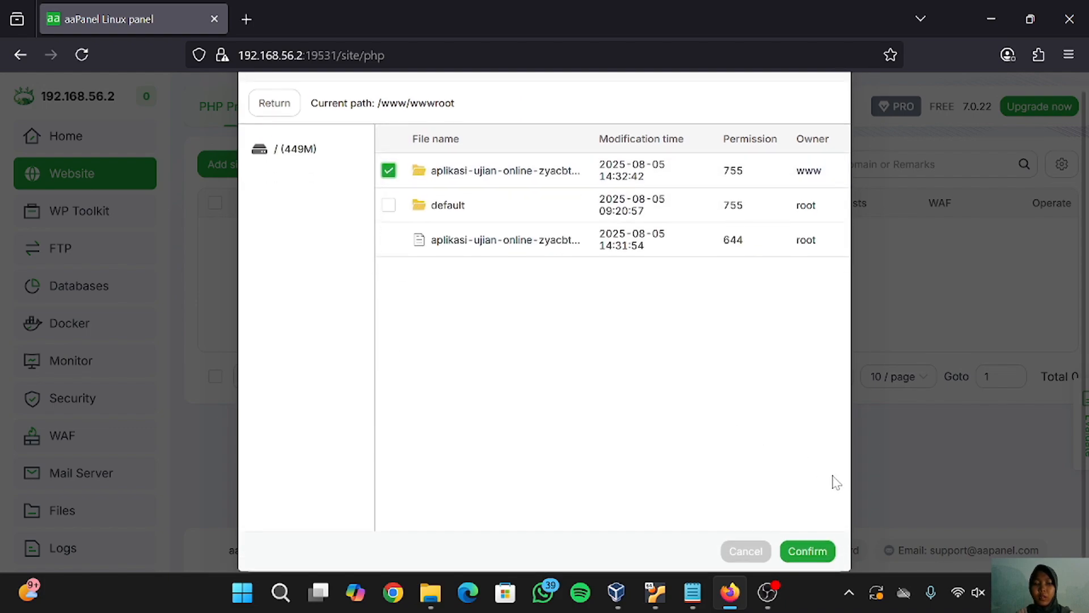
pyautogui.click(808, 554)
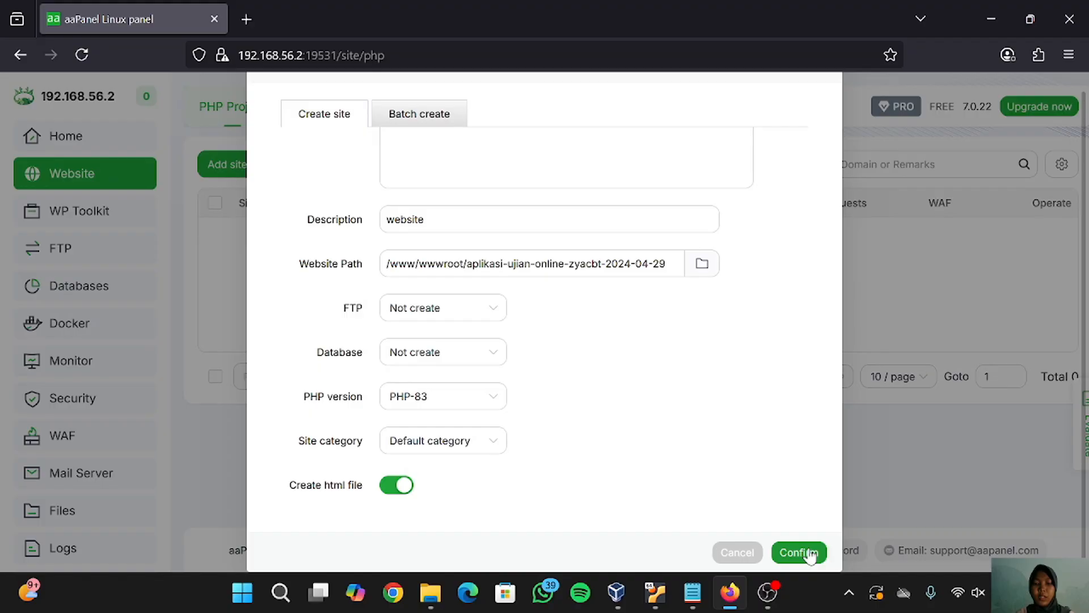
pyautogui.click(808, 553)
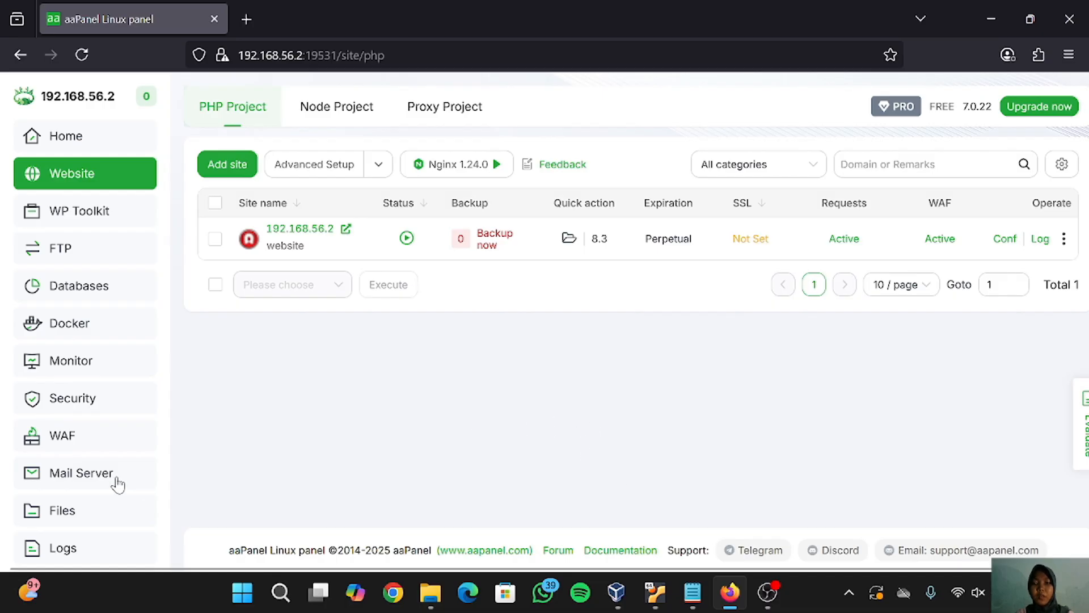
# - Open application/config/database.php from the ZYA CBT folder in the file manager
pyautogui.click(81, 509)
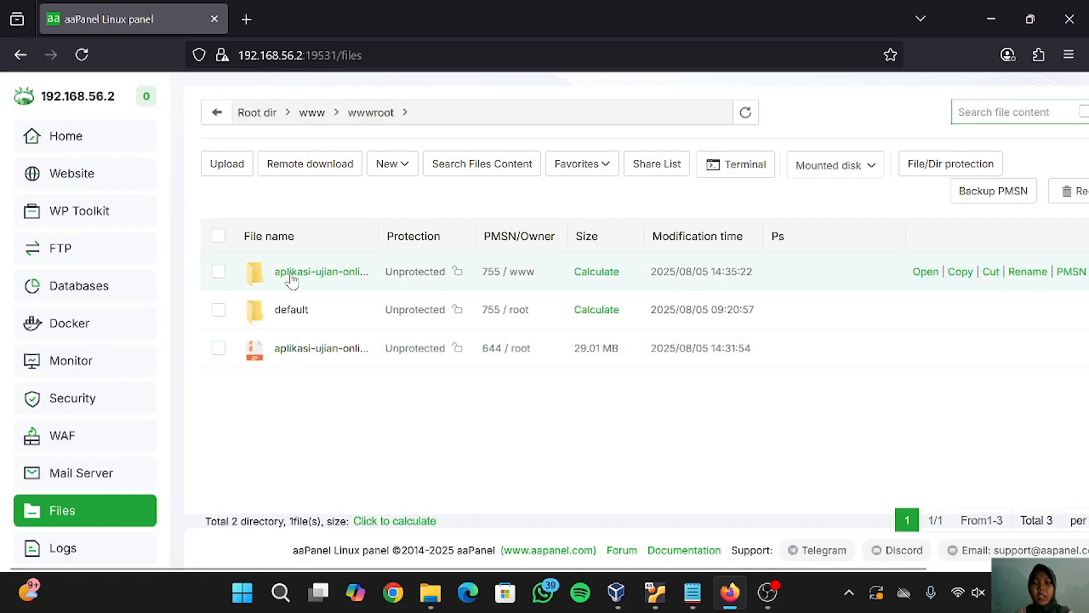
pyautogui.click(292, 277)
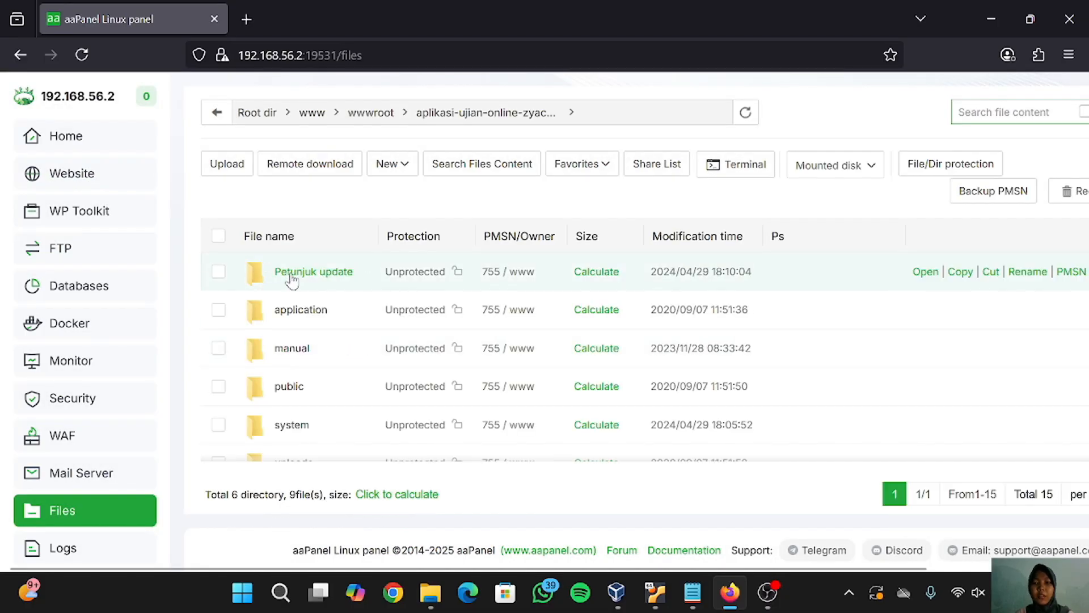
pyautogui.click(287, 323)
pyautogui.click(288, 323)
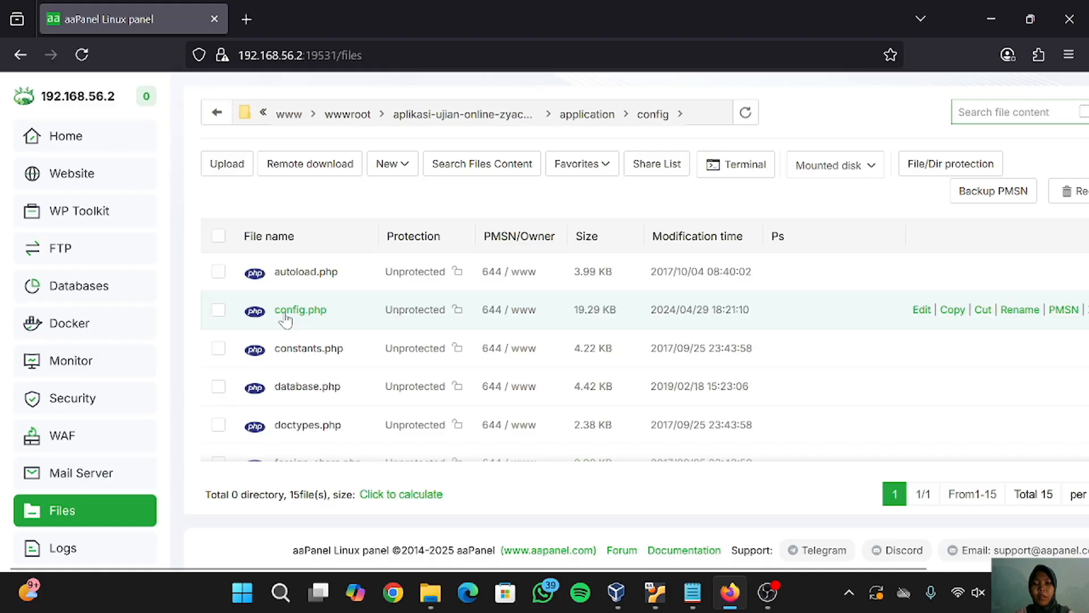
pyautogui.click(307, 388)
pyautogui.scroll(-15, 550, 375)
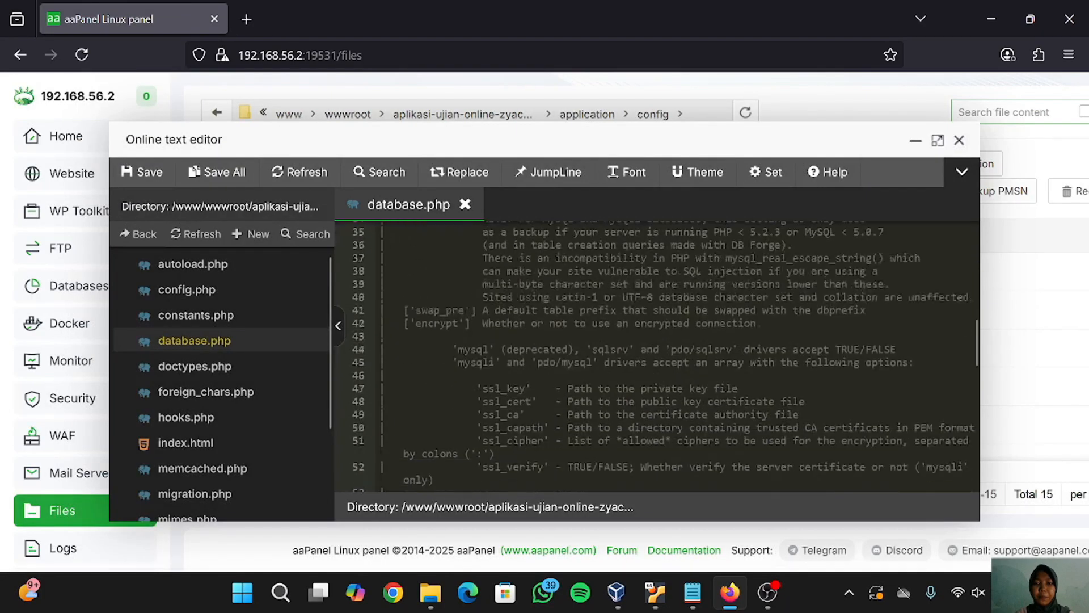
pyautogui.scroll(3, 655, 356)
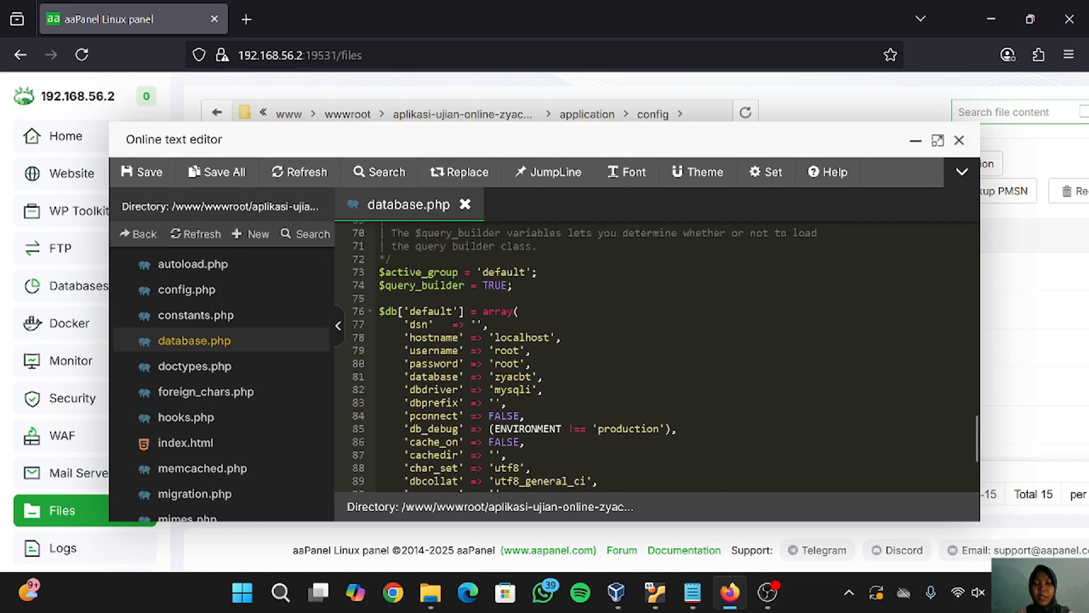
# - Change the username to zya, replace the password, and rename database zyacbt to zya
pyautogui.click(520, 351)
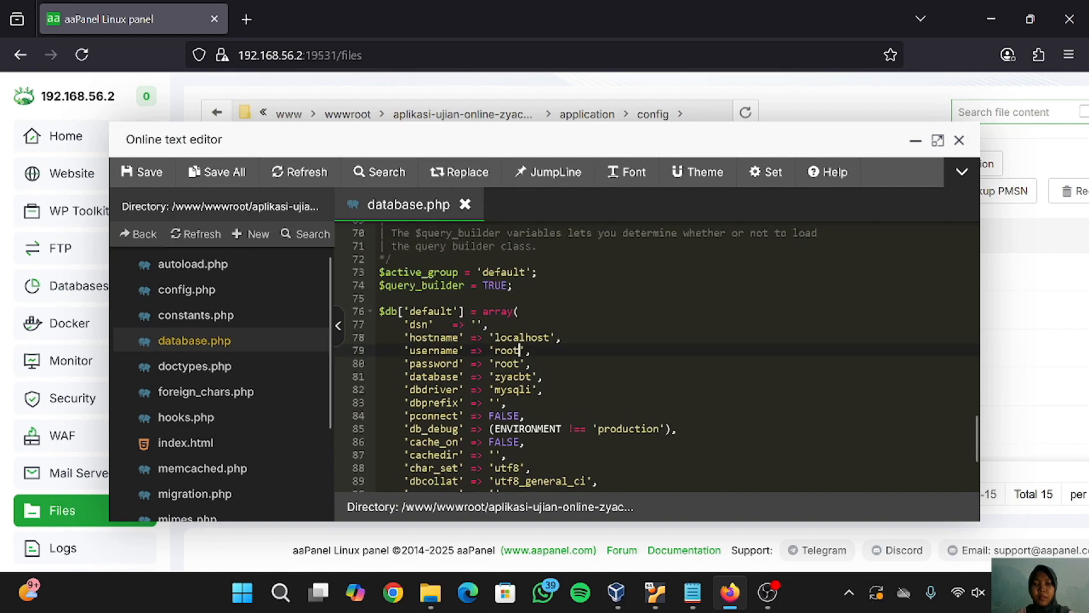
pyautogui.press('BackSpace')
pyautogui.press('BackSpace')
pyautogui.press('BackSpace')
pyautogui.press('BackSpace')
pyautogui.write('zya')
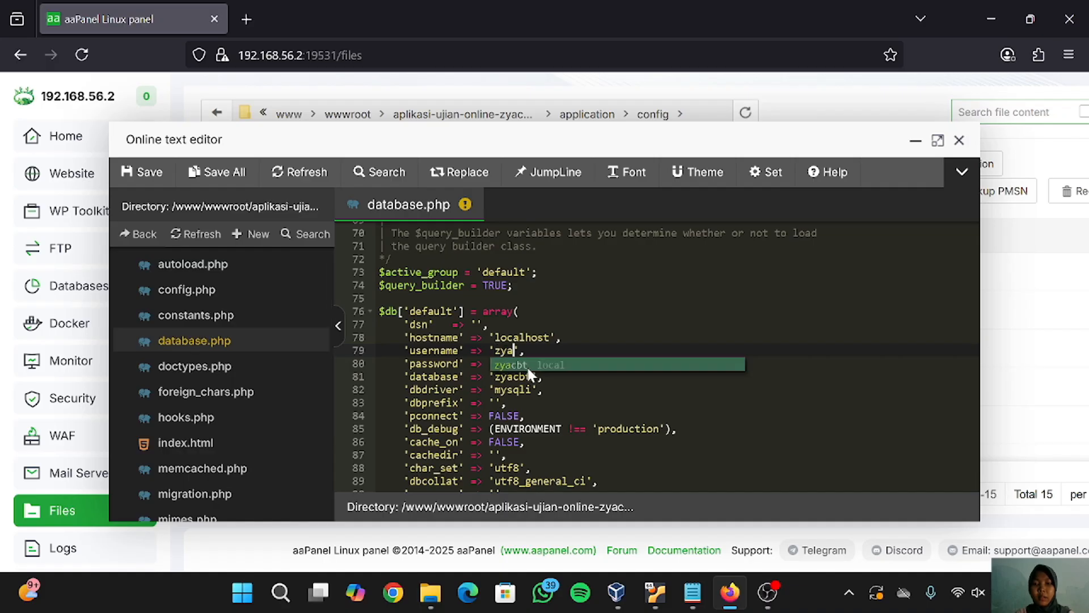
pyautogui.click(526, 376)
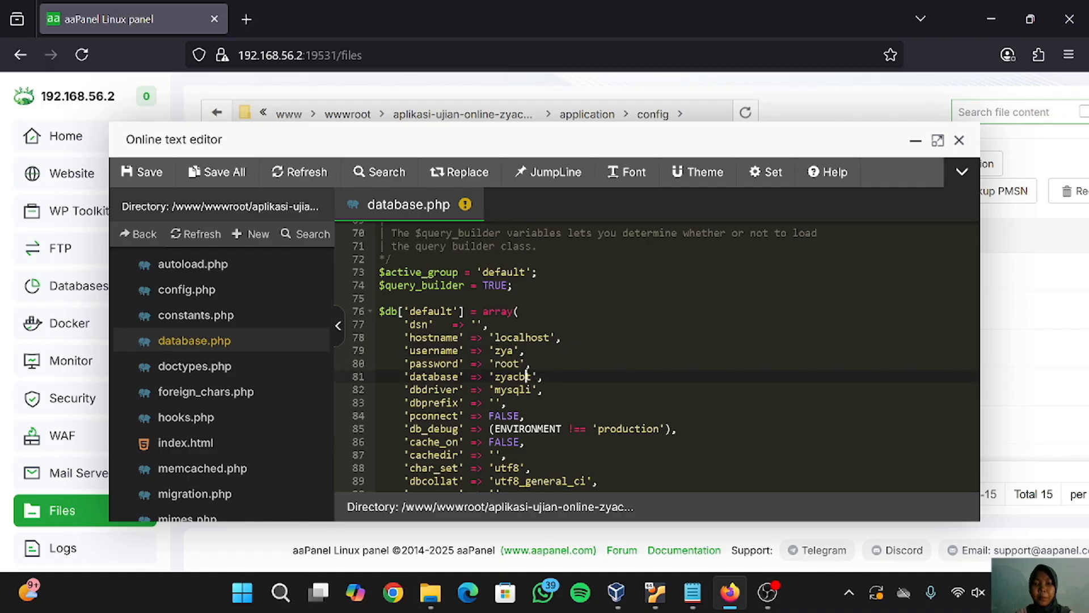
pyautogui.click(520, 364)
pyautogui.press('BackSpace')
pyautogui.press('BackSpace')
pyautogui.press('BackSpace')
pyautogui.press('BackSpace')
pyautogui.write('zya')
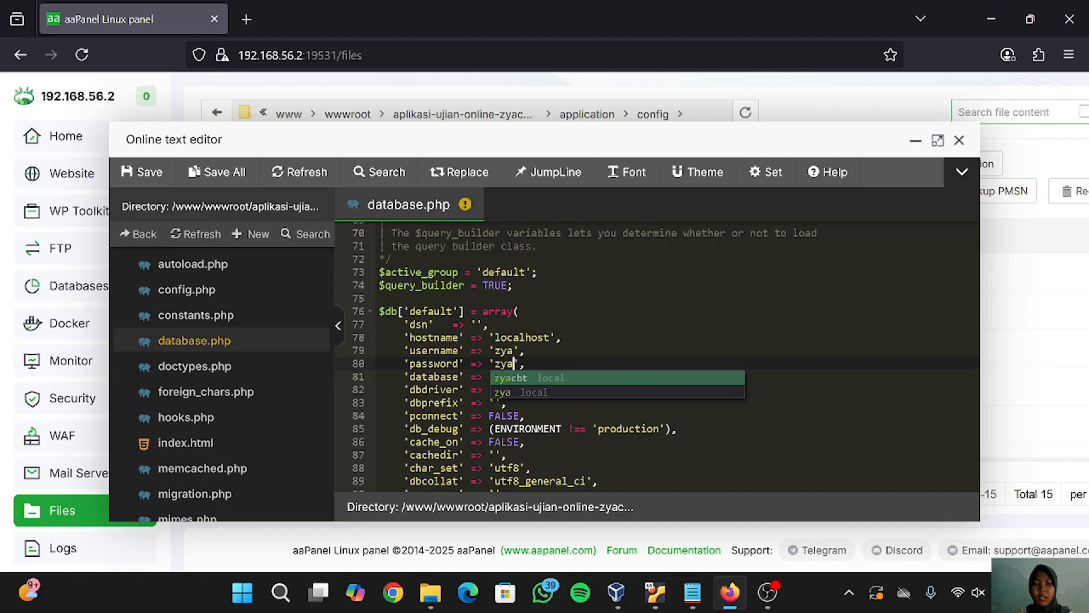
pyautogui.click(508, 403)
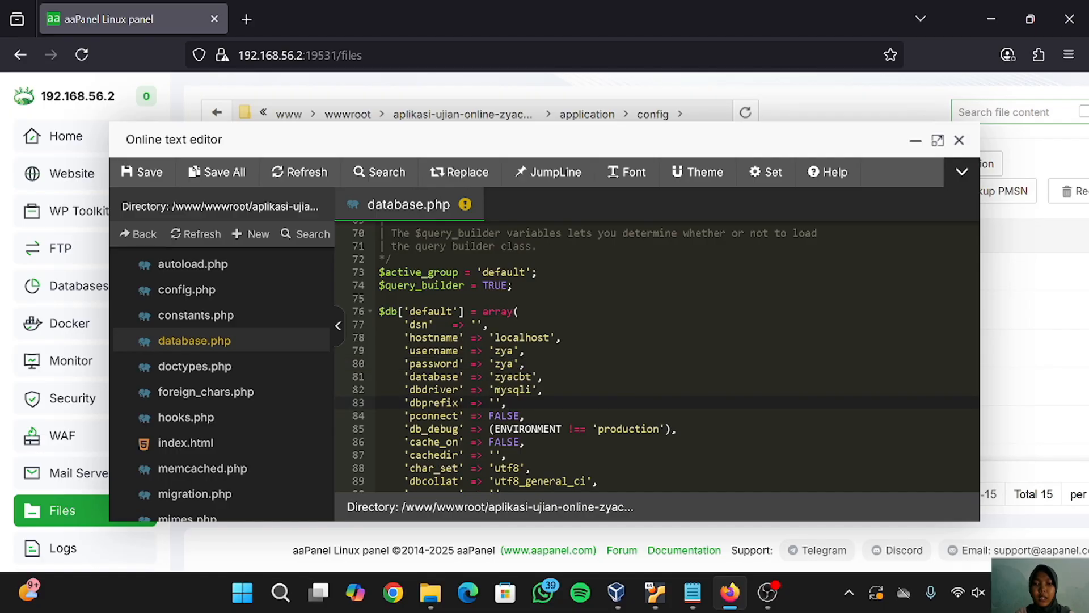
pyautogui.click(534, 376)
pyautogui.press('BackSpace')
pyautogui.press('BackSpace')
pyautogui.press('BackSpace')
pyautogui.scroll(-2, 657, 356)
pyautogui.scroll(2, 657, 356)
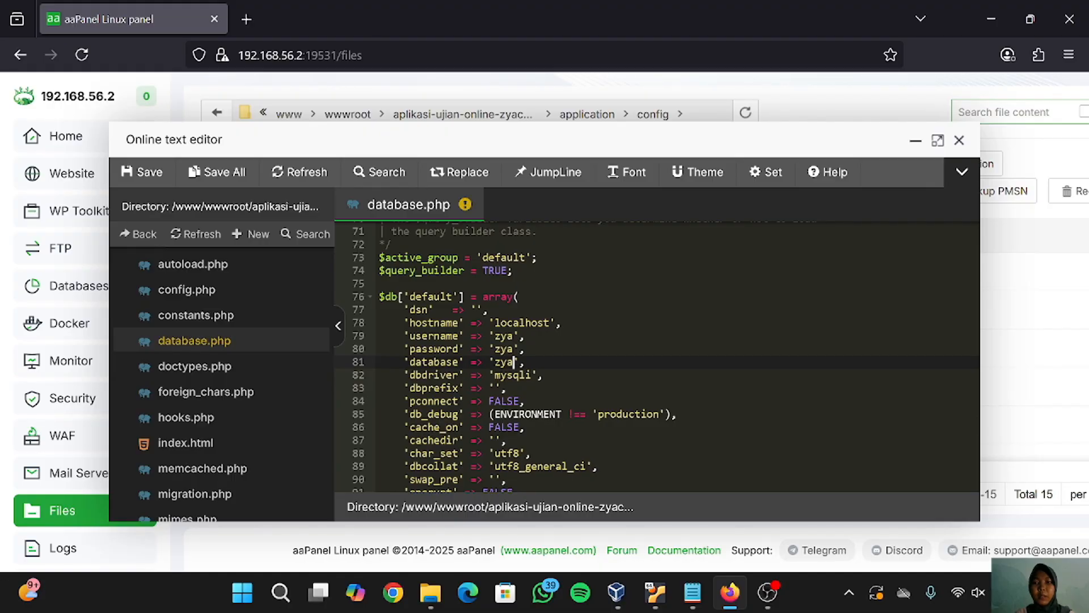
# - Save database.php, minimize the editor, and go to the MySQL databases list
pyautogui.click(151, 176)
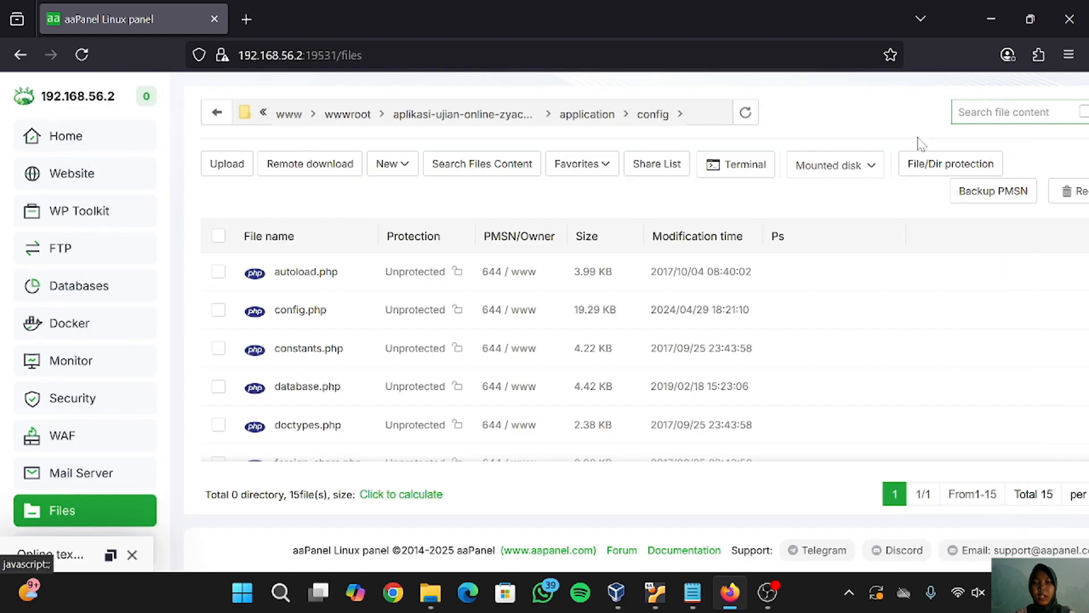
pyautogui.click(917, 142)
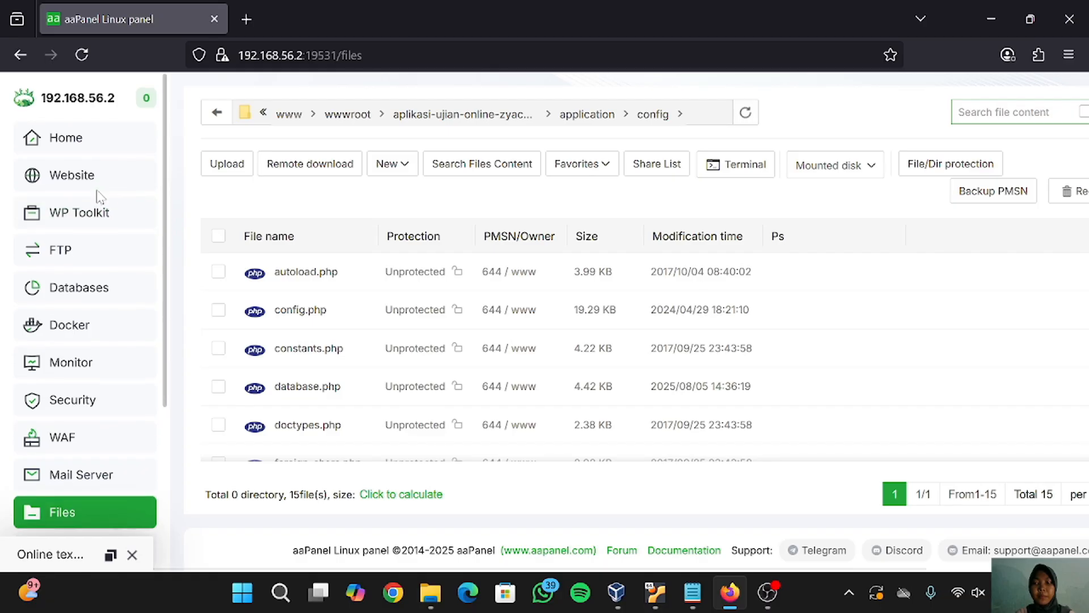
pyautogui.click(95, 286)
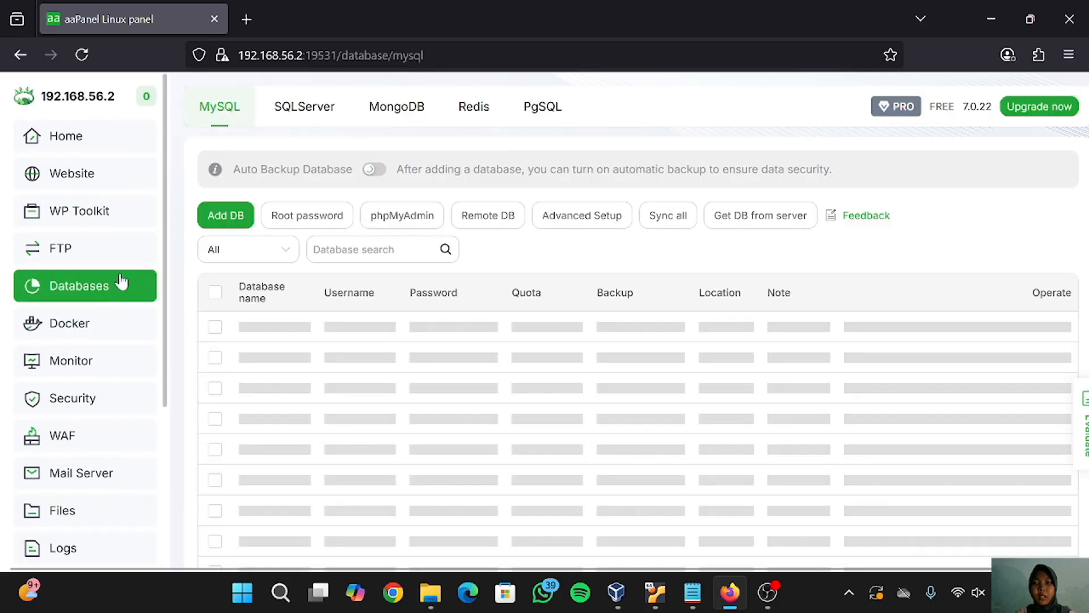
# - Reveal and copy the database root password, then close its window
pyautogui.click(312, 221)
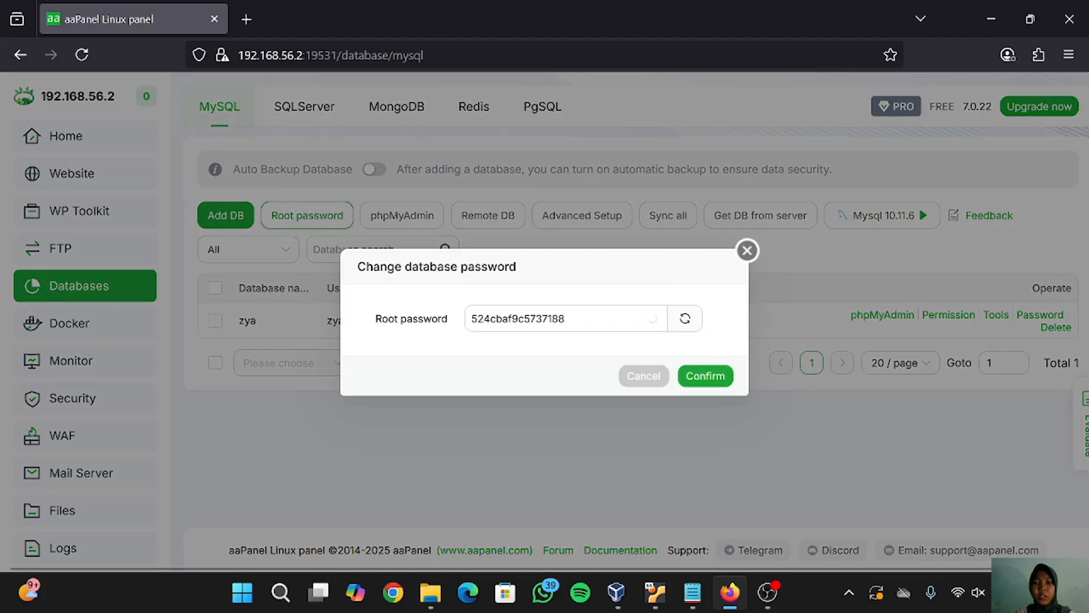
pyautogui.moveTo(567, 318); pyautogui.dragTo(469, 318)
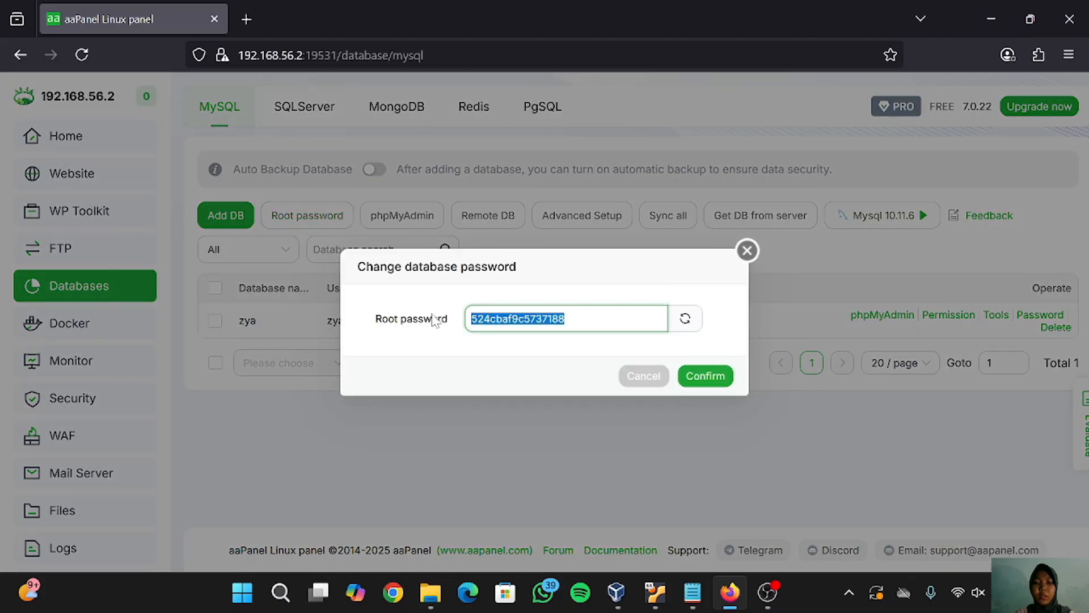
pyautogui.click(748, 251)
# - Open phpMyAdmin with public access, accepting the insecure connection warning
pyautogui.click(414, 214)
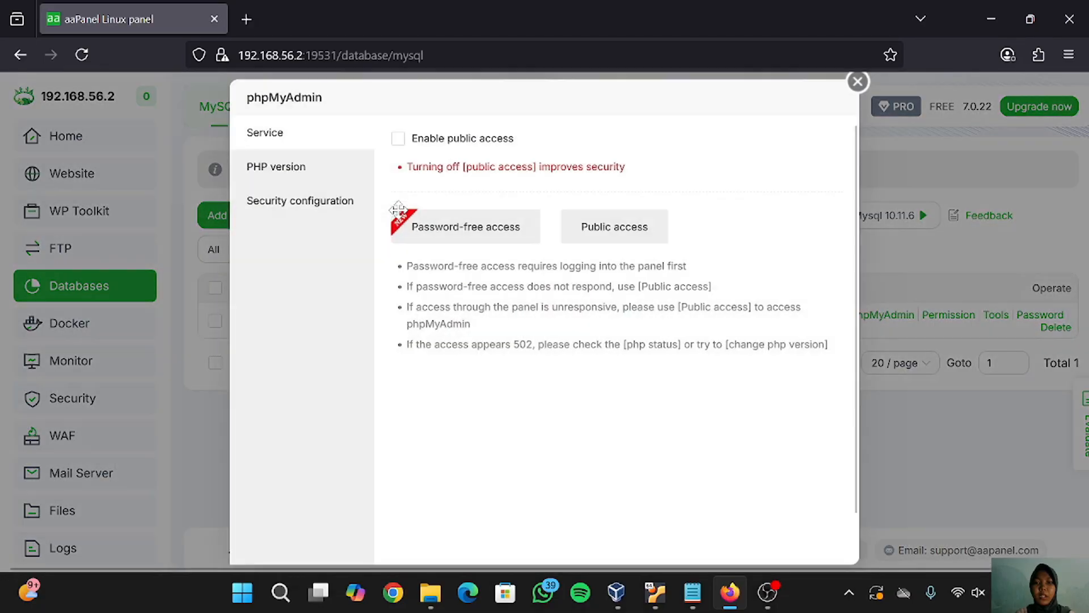
pyautogui.click(601, 234)
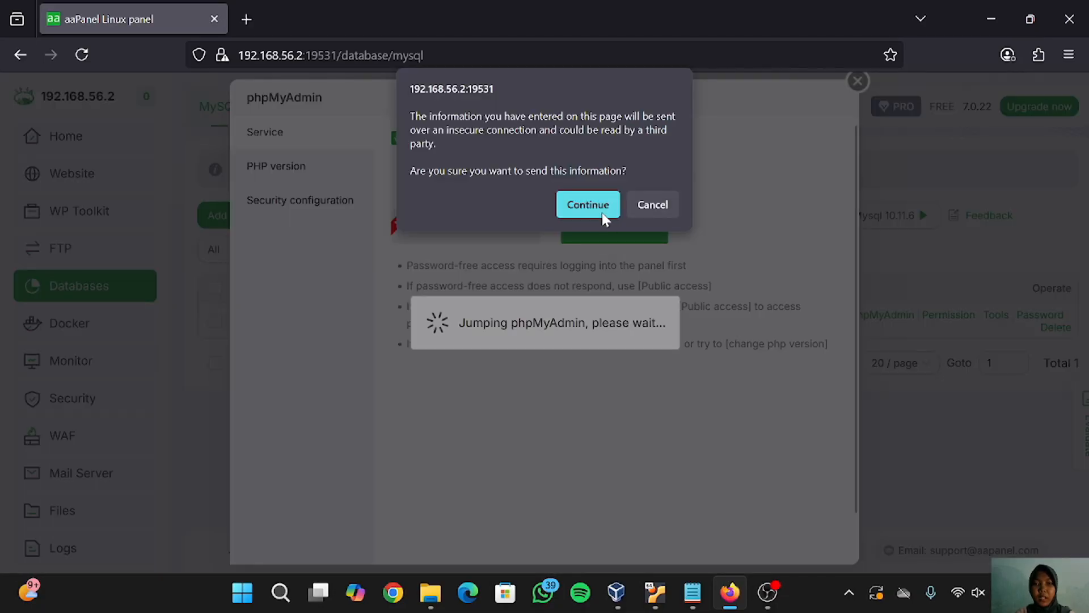
pyautogui.click(601, 211)
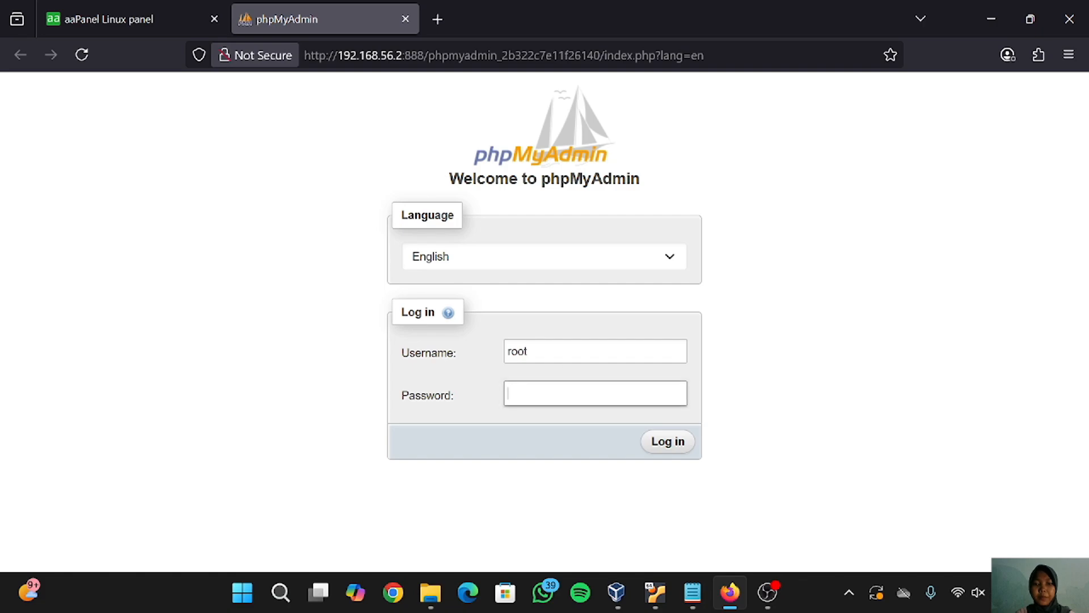
# - Log in as root with the copied password, skip saving it, and open zya's Import tab
pyautogui.hotkey('ctrl', 'v')
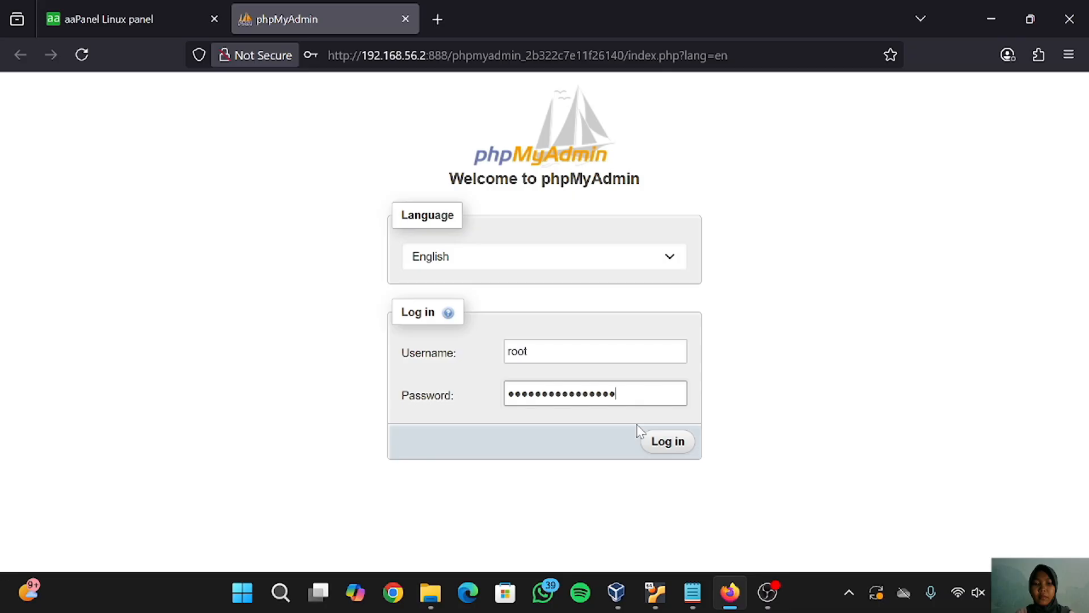
pyautogui.click(669, 443)
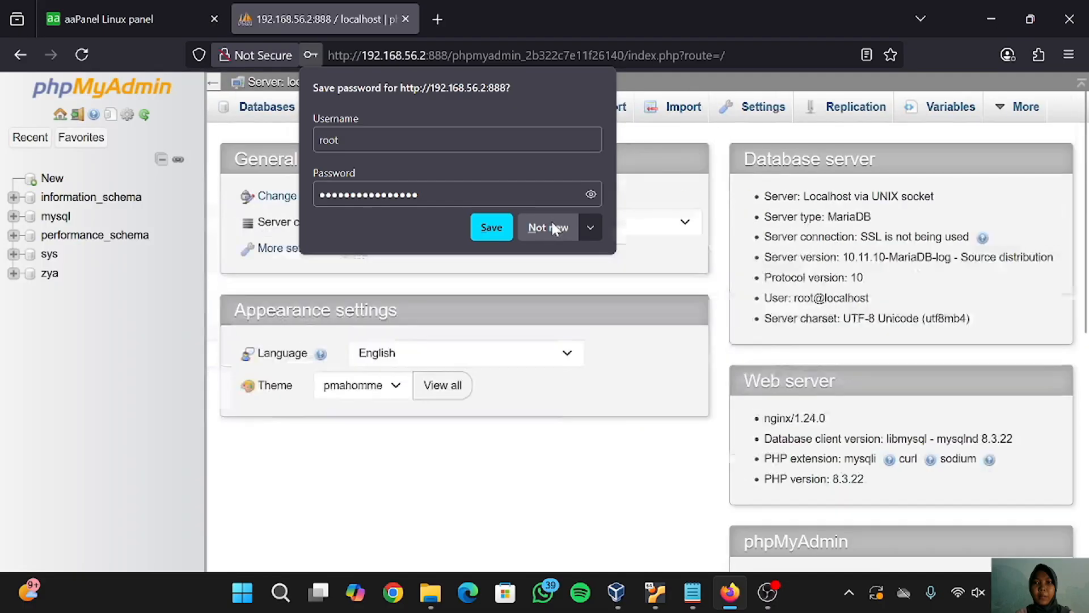
pyautogui.click(548, 227)
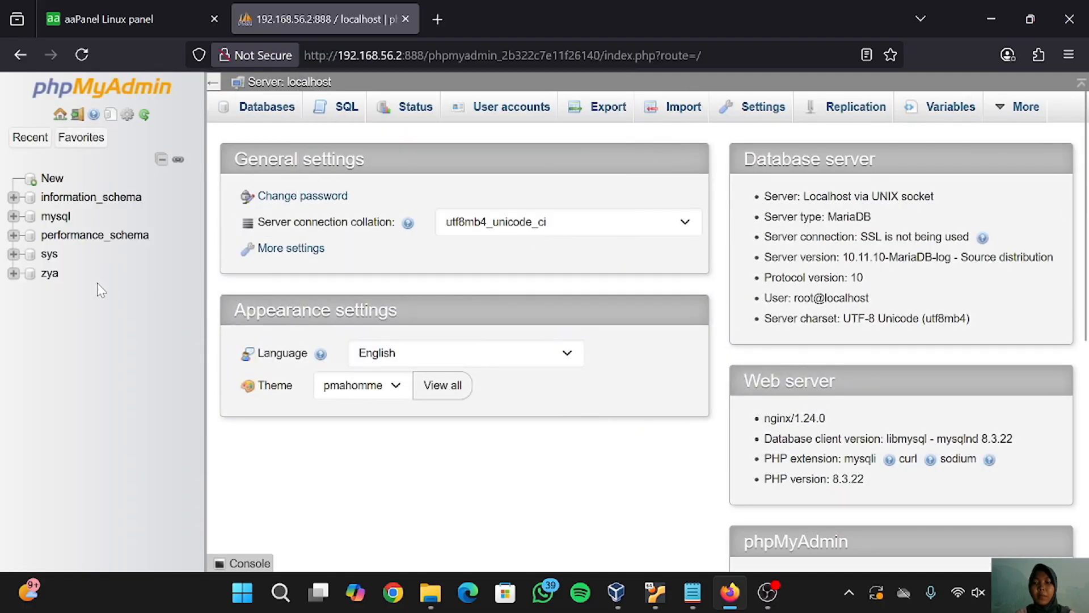
pyautogui.click(49, 274)
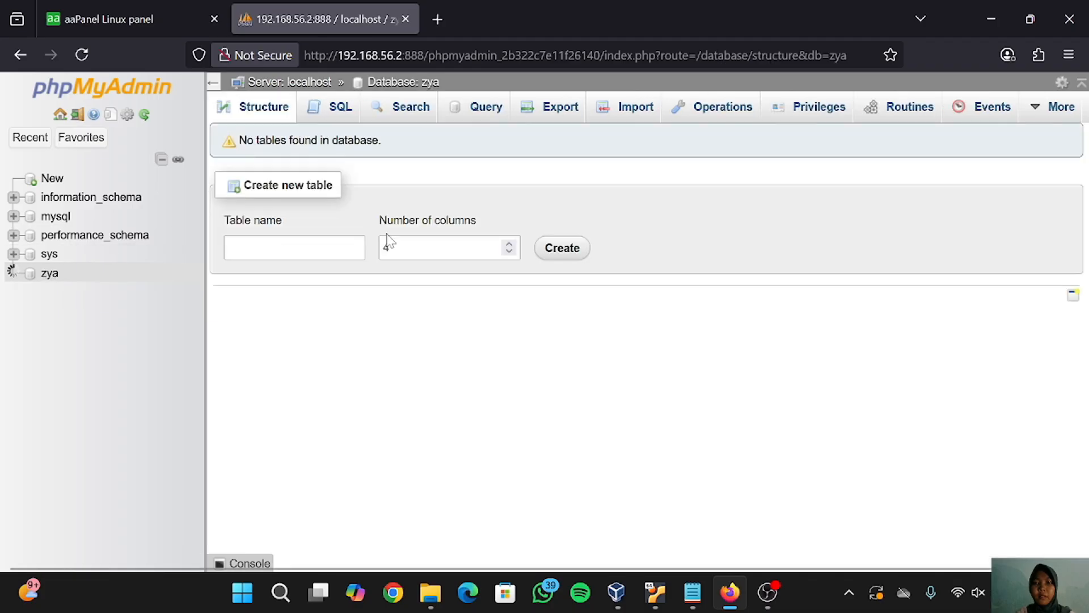
pyautogui.click(617, 109)
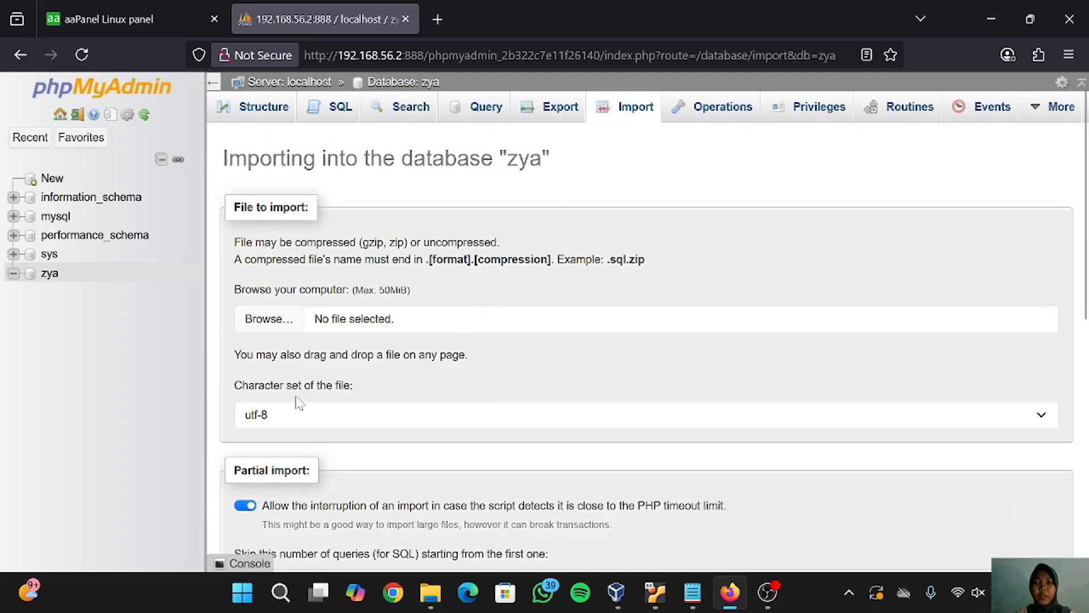
# - Import zyacbt-public-2024-04-29-tanpa-database[1].sql into zya in SQL format
pyautogui.click(271, 321)
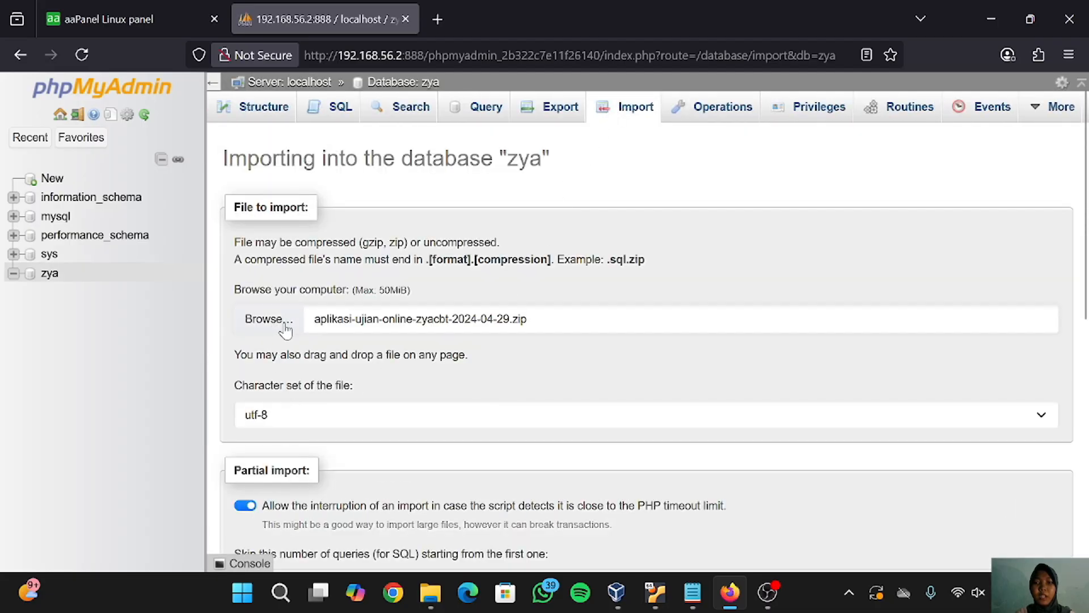
pyautogui.click(286, 329)
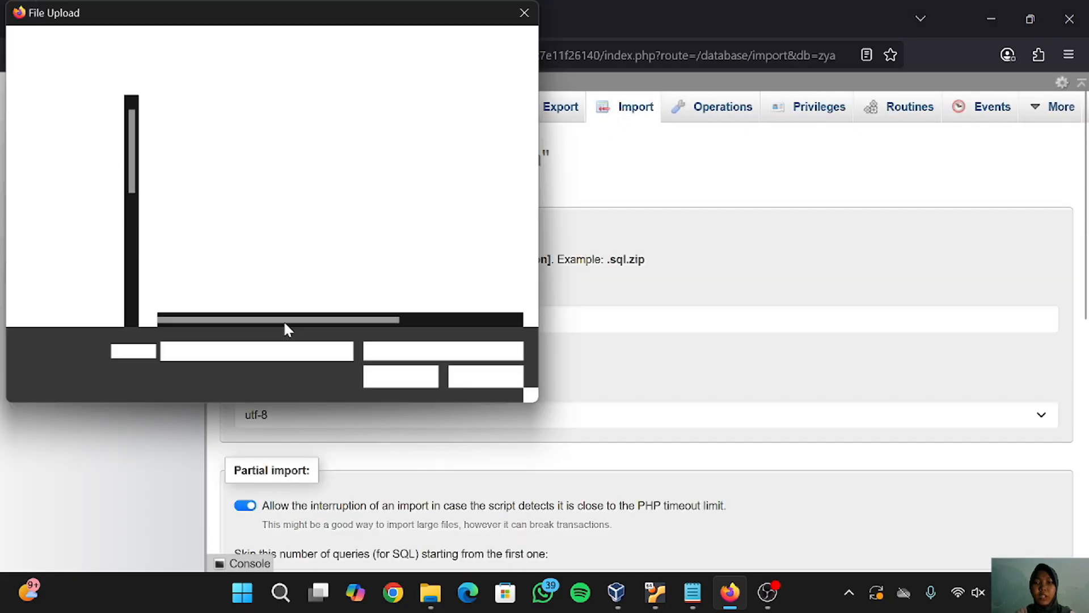
pyautogui.click(265, 160)
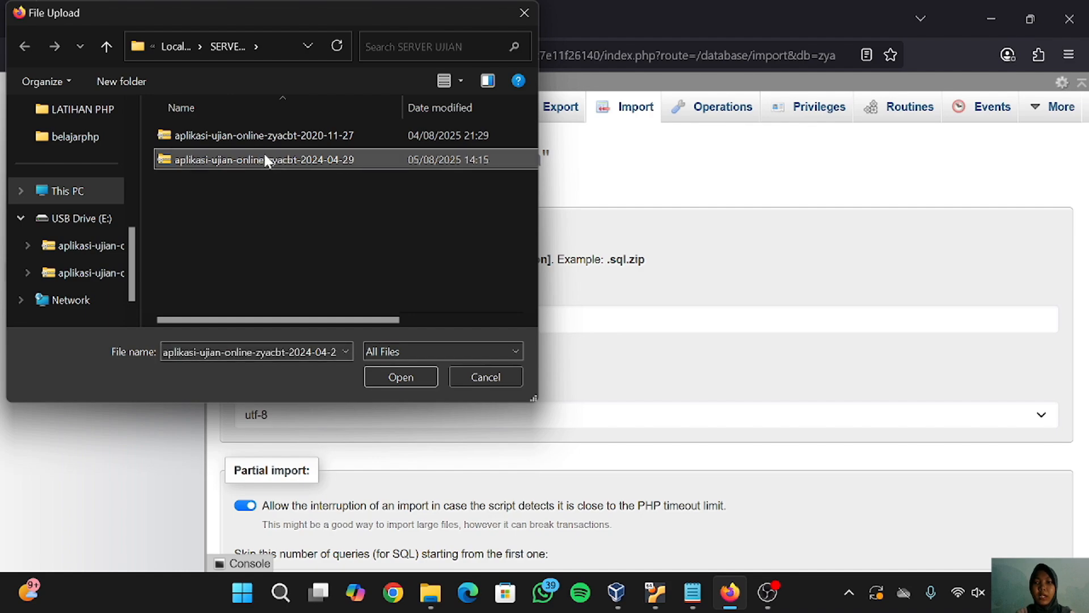
pyautogui.rightClick(353, 159)
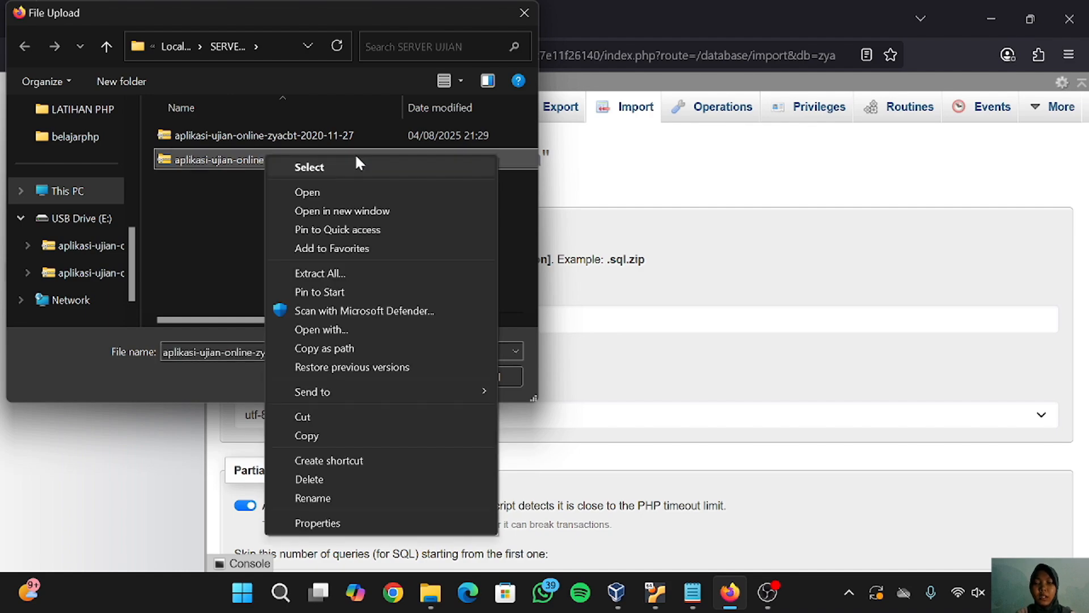
pyautogui.click(348, 191)
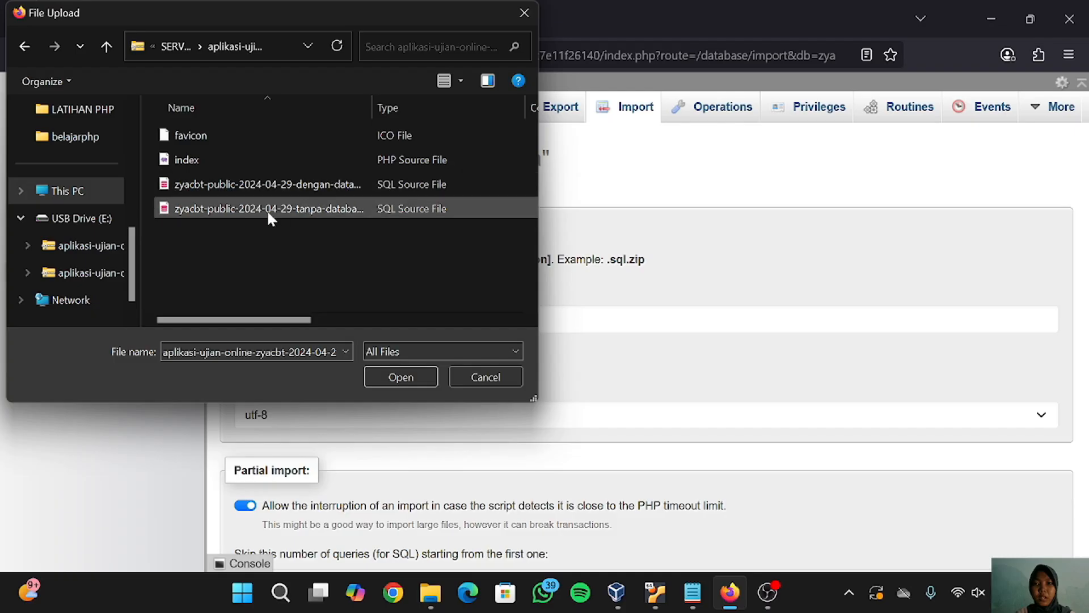
pyautogui.click(267, 207)
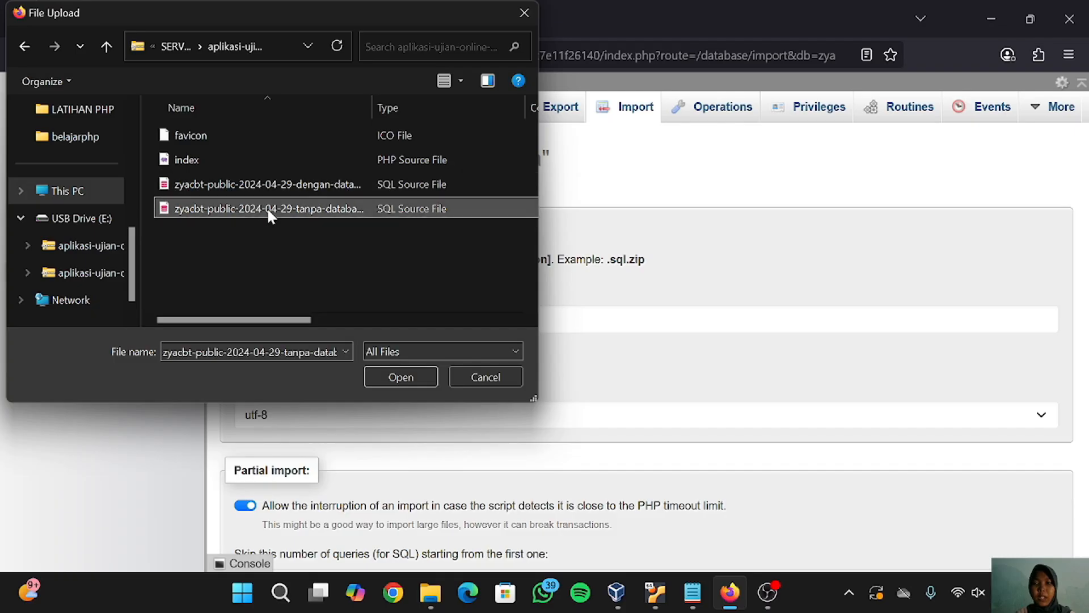
pyautogui.click(401, 377)
pyautogui.scroll(-2, 401, 381)
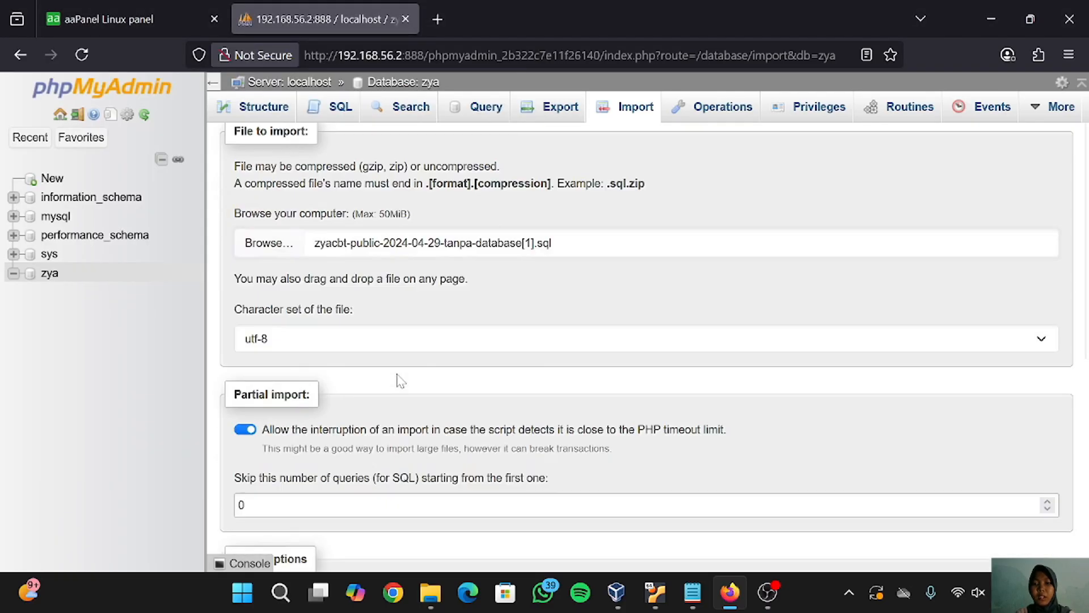
pyautogui.scroll(-5, 401, 380)
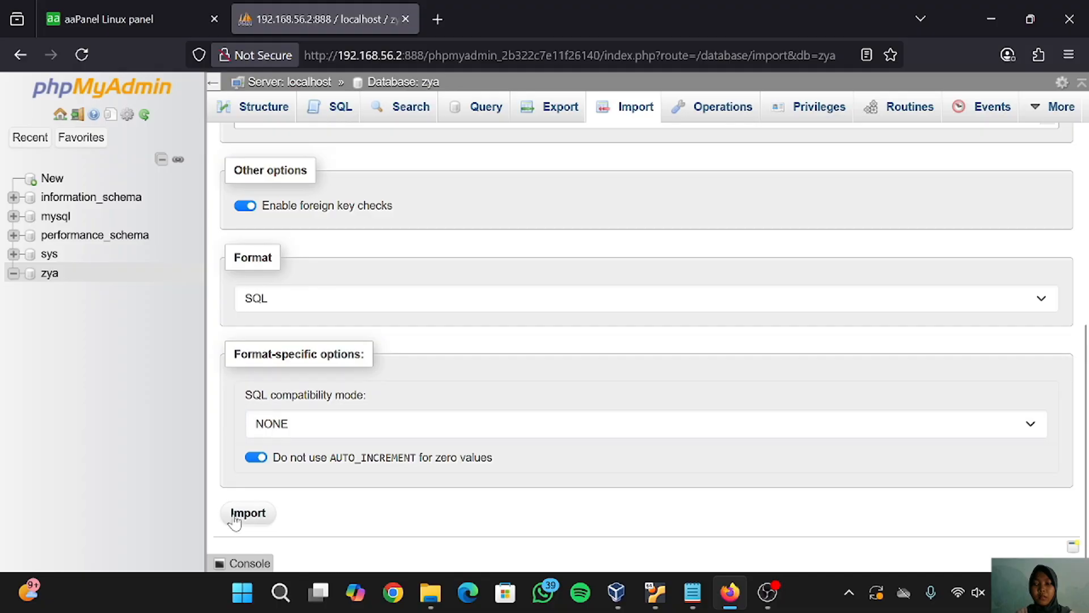
pyautogui.click(247, 513)
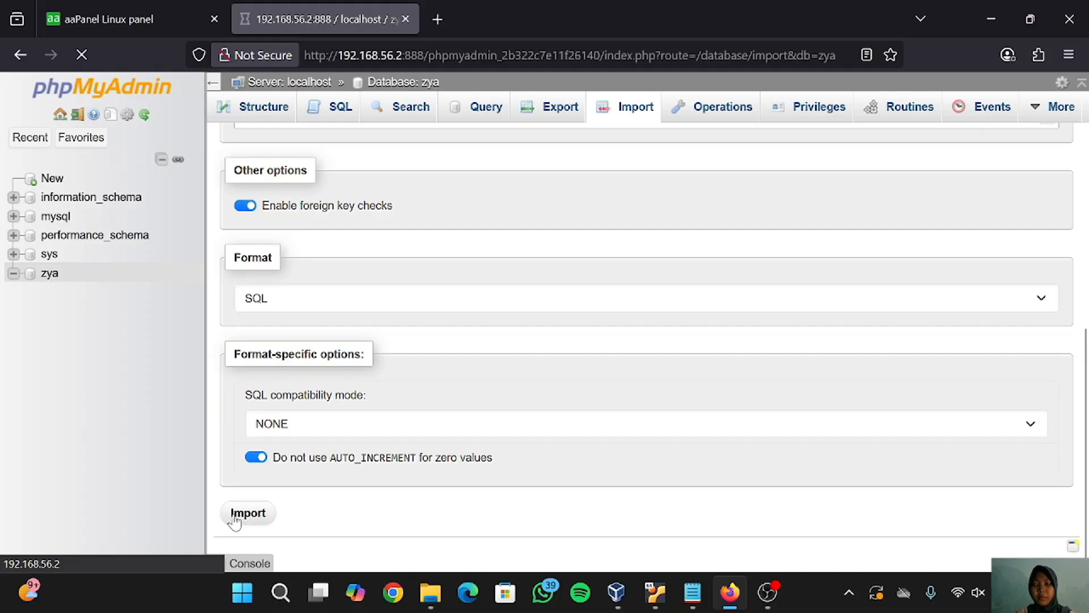
pyautogui.click(443, 18)
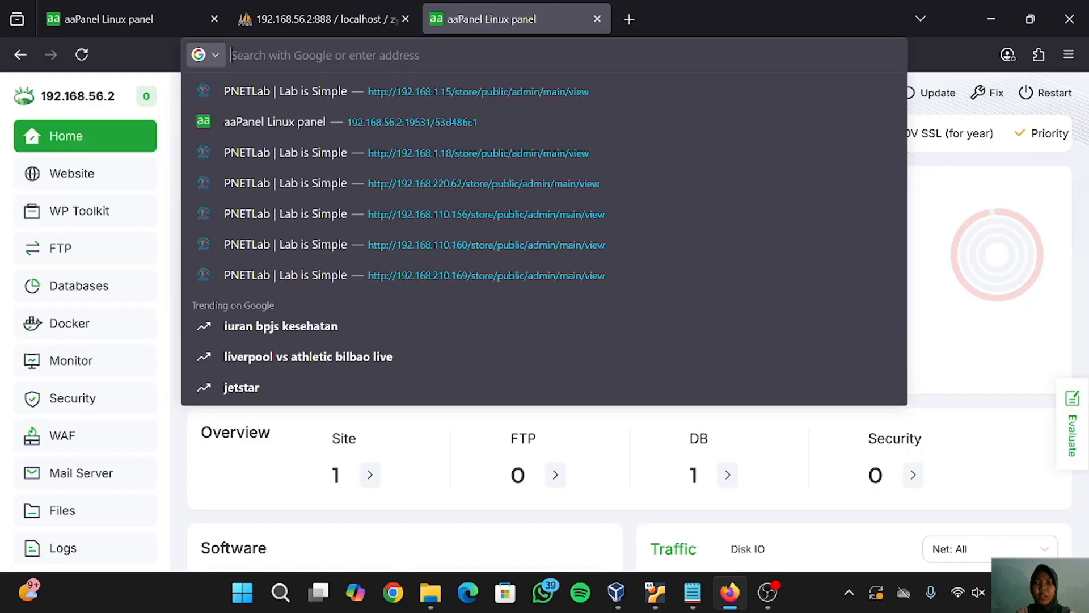
pyautogui.write('192')
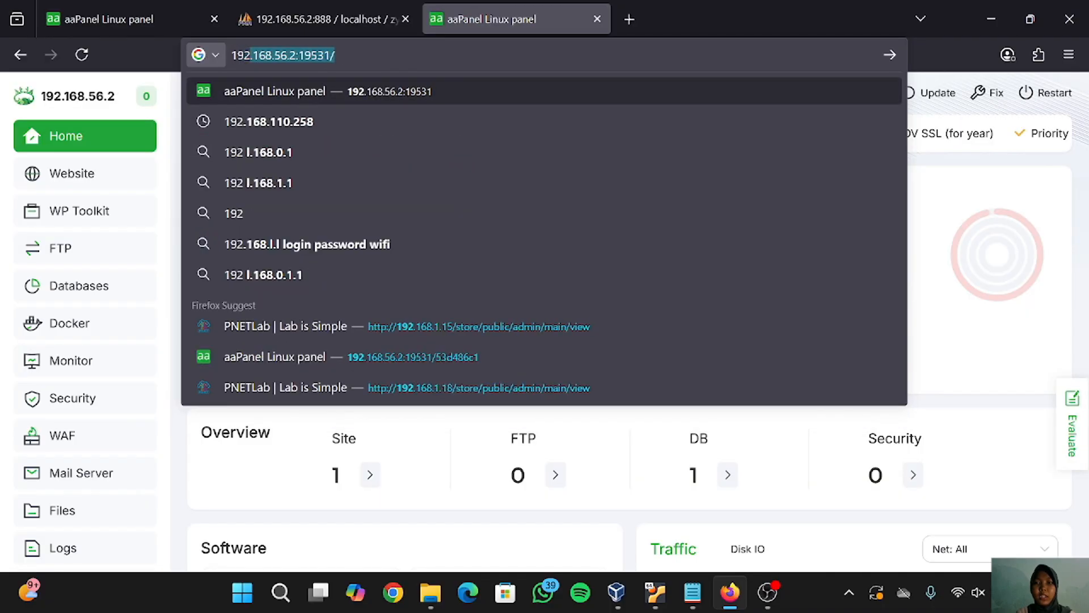
pyautogui.write('.168')
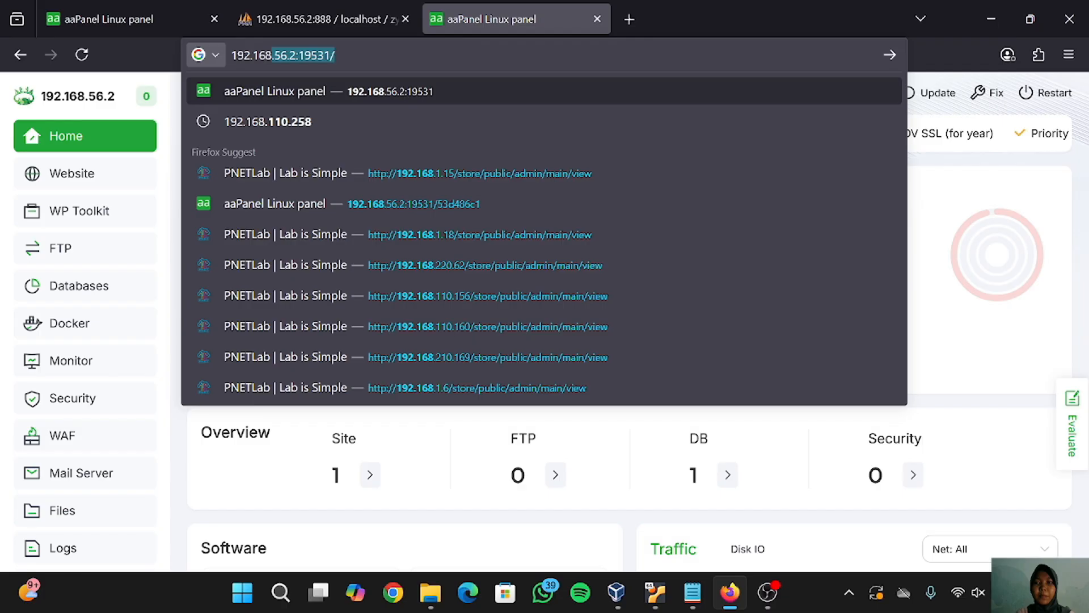
pyautogui.write('.56.')
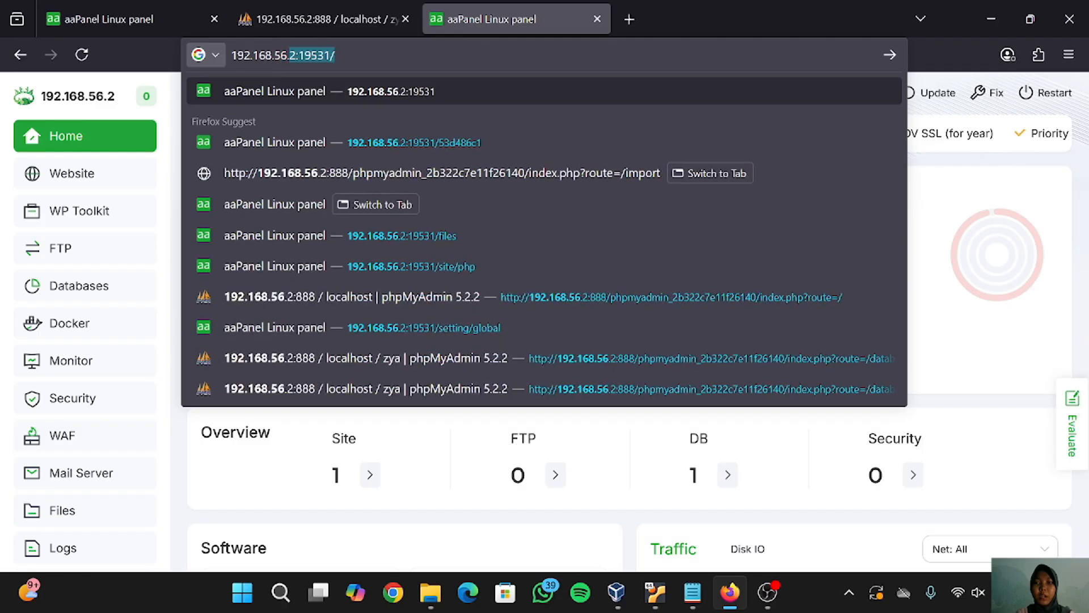
pyautogui.write('2')
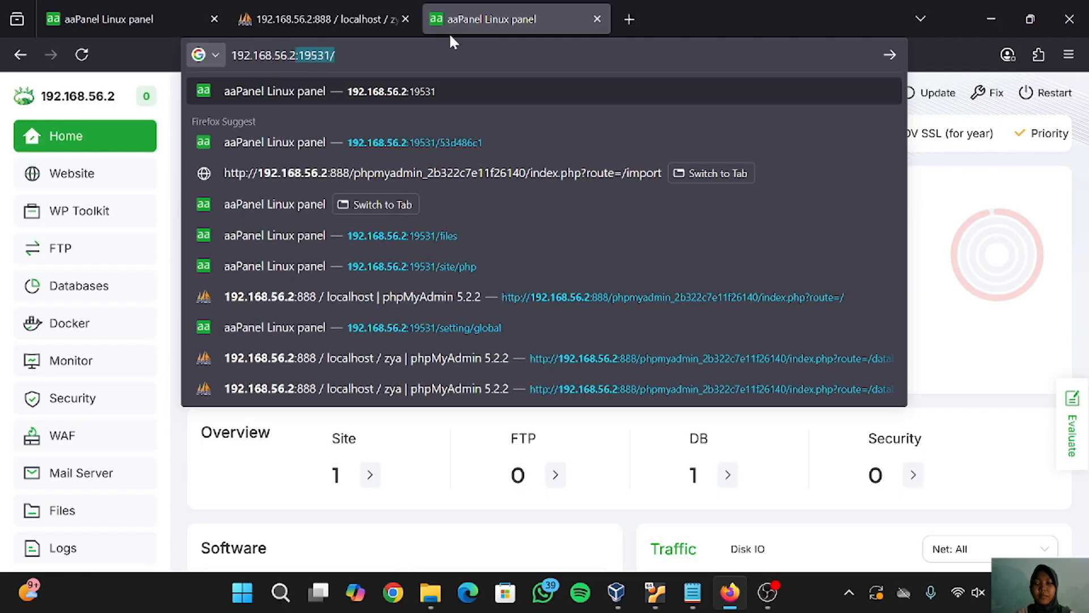
pyautogui.press('Right')
pyautogui.press('BackSpace')
pyautogui.press('BackSpace')
pyautogui.press('BackSpace')
pyautogui.press('BackSpace')
pyautogui.press('BackSpace')
pyautogui.press('BackSpace')
pyautogui.press('BackSpace')
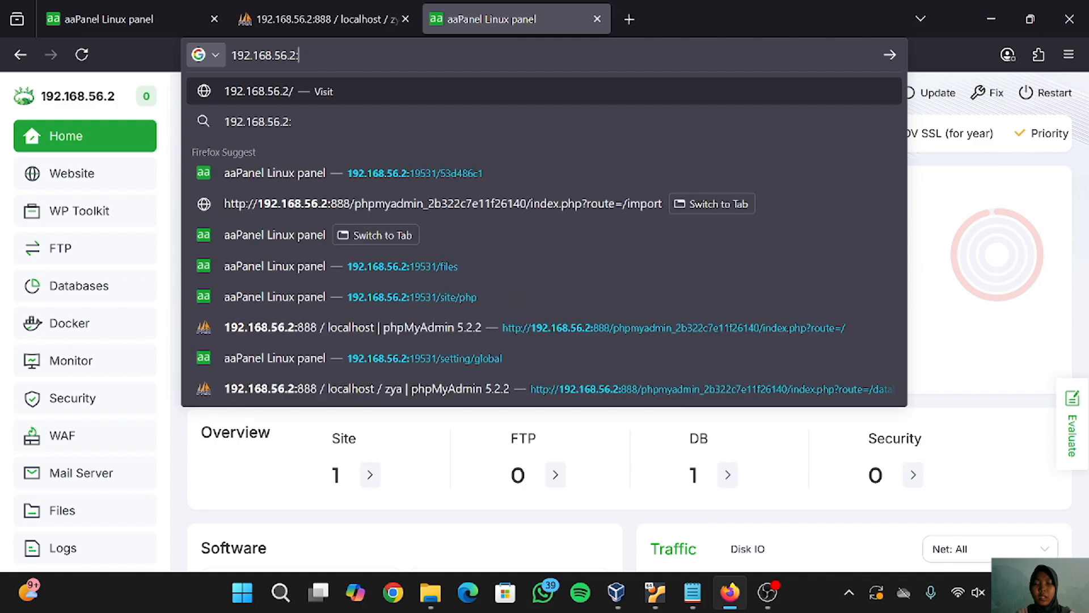
pyautogui.press('Return')
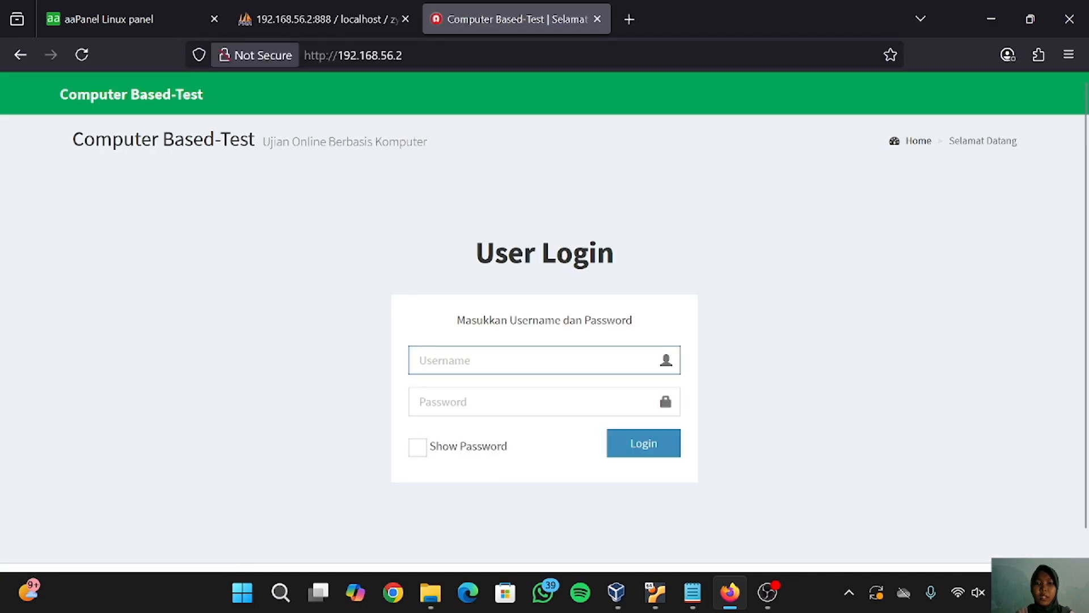
# - Open Log In Operator, decline translation, and sign in with the operator username and password
pyautogui.scroll(-1, 571, 359)
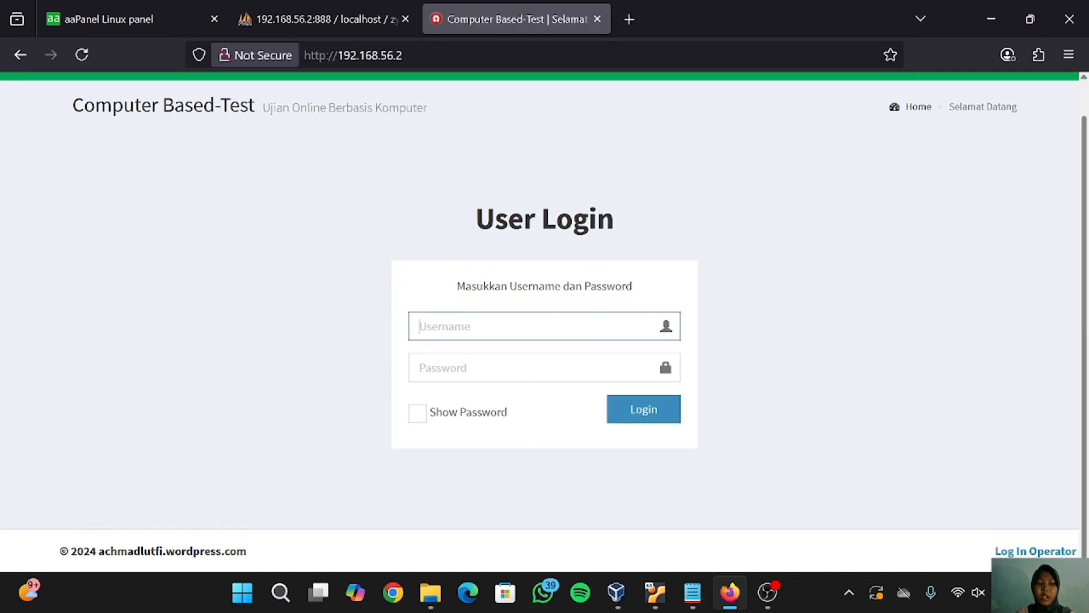
pyautogui.click(1034, 552)
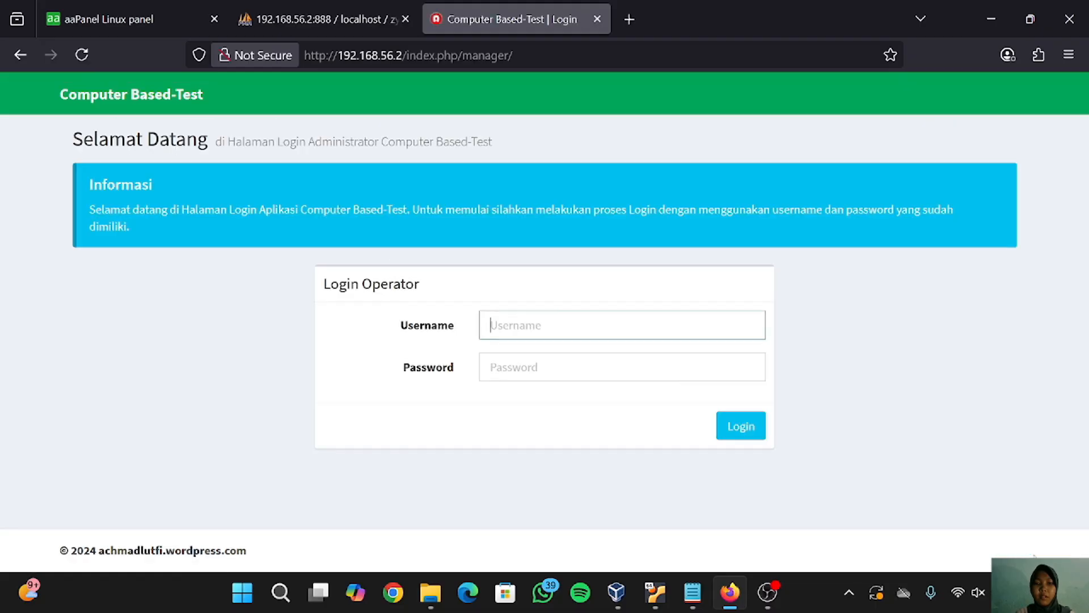
pyautogui.click(853, 302)
pyautogui.write('admin')
pyautogui.press('Tab')
pyautogui.write('ad')
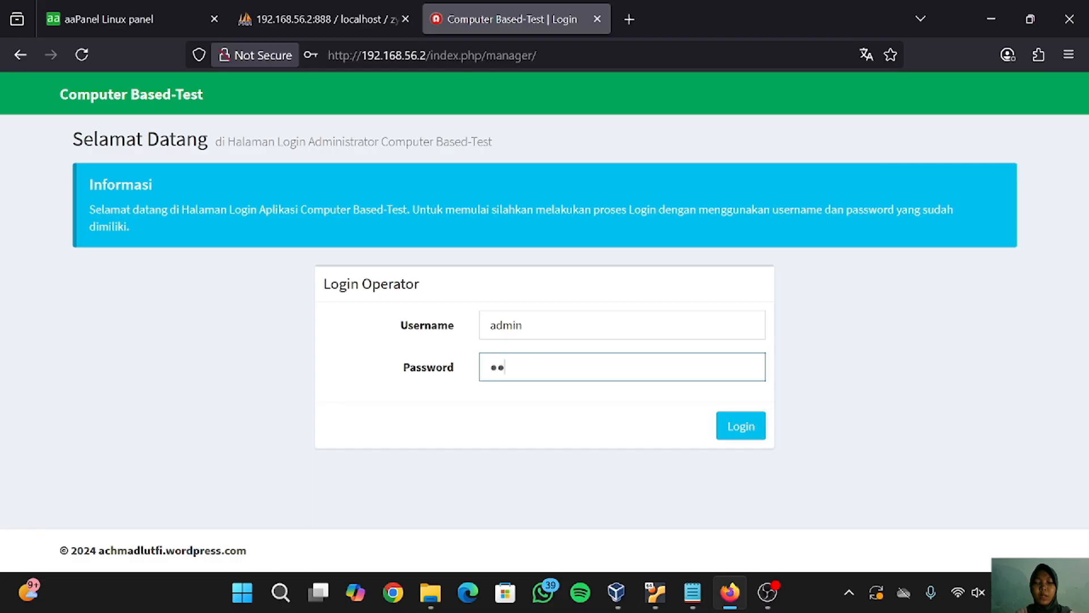
pyautogui.click(741, 423)
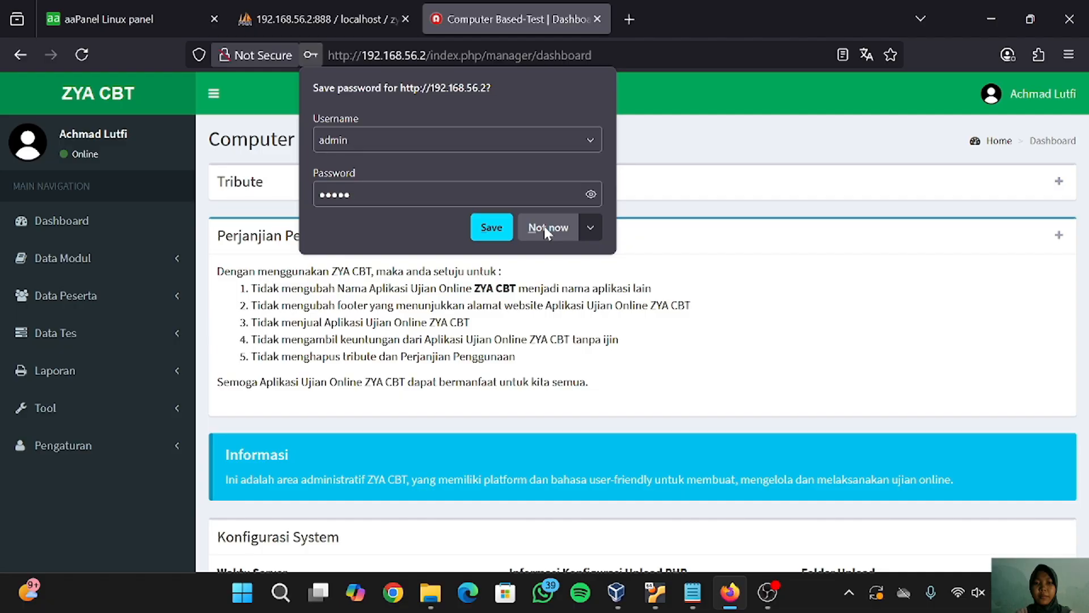
pyautogui.click(543, 225)
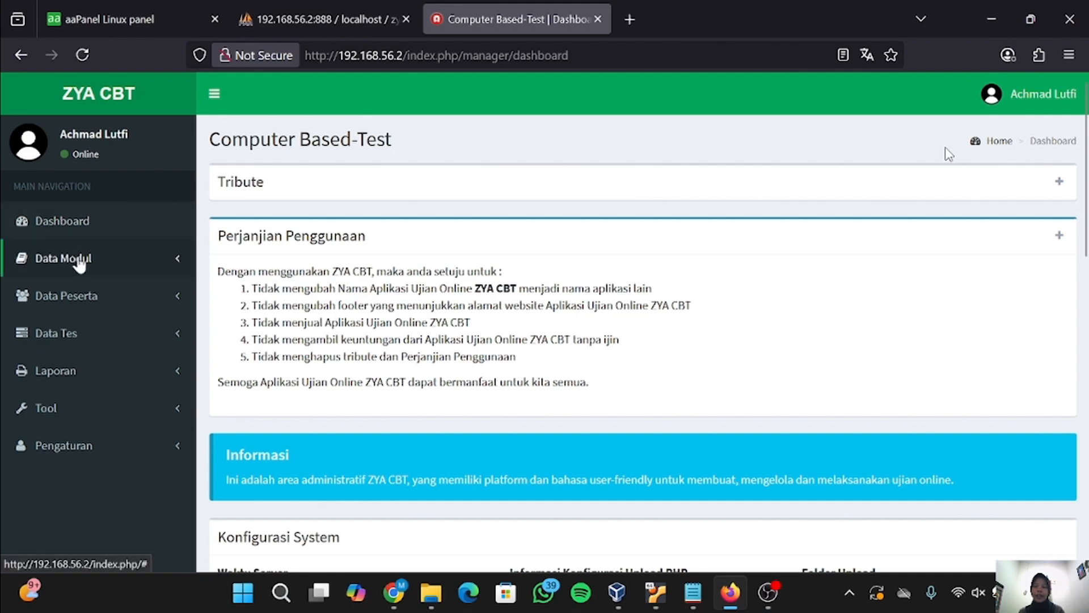
pyautogui.click(79, 260)
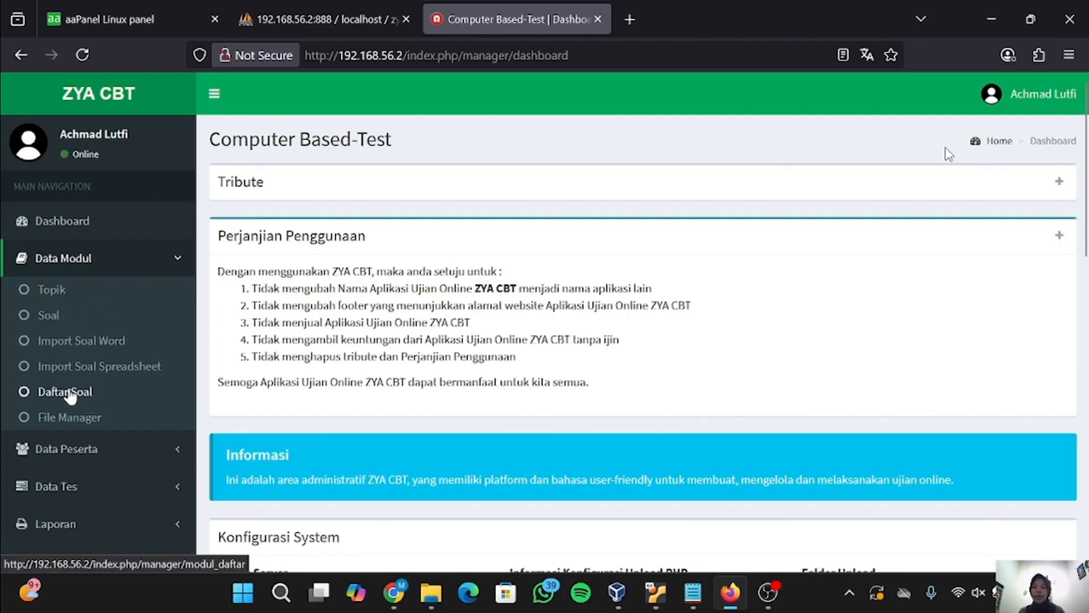
pyautogui.click(156, 270)
pyautogui.click(87, 294)
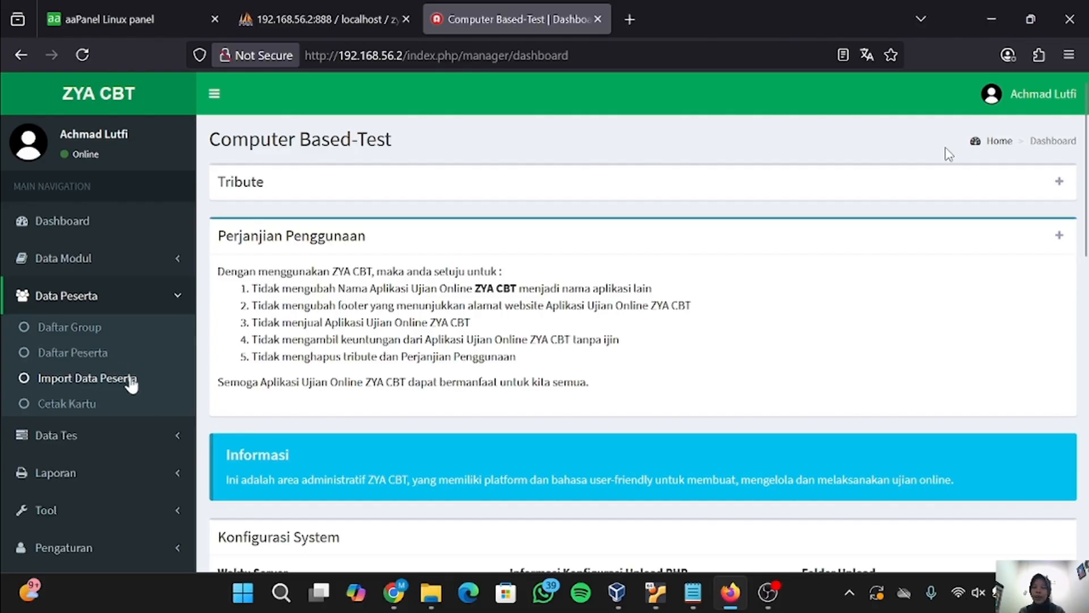
pyautogui.click(109, 435)
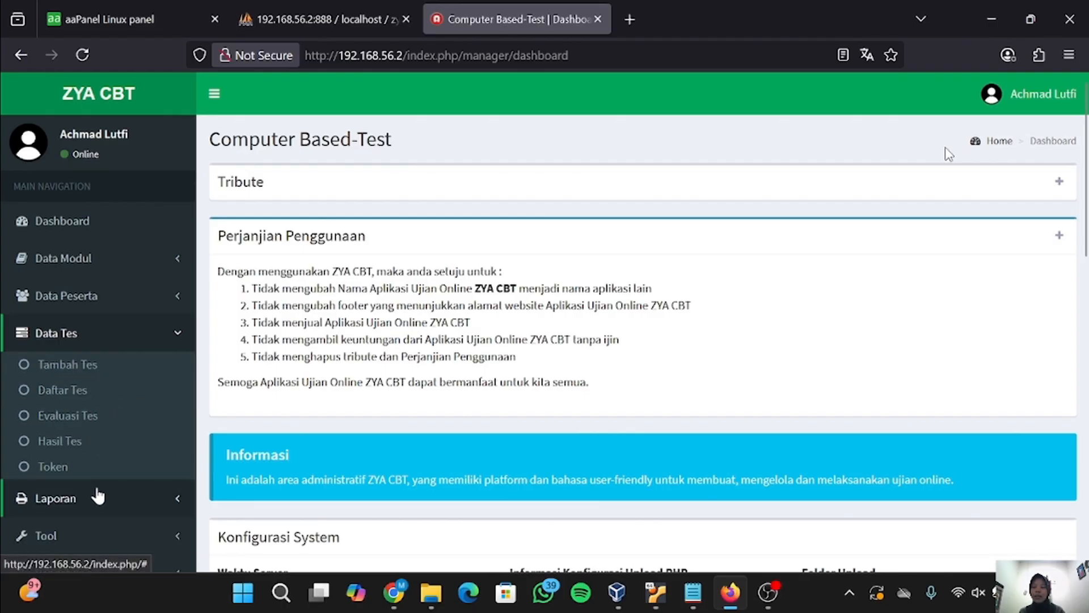
pyautogui.click(98, 498)
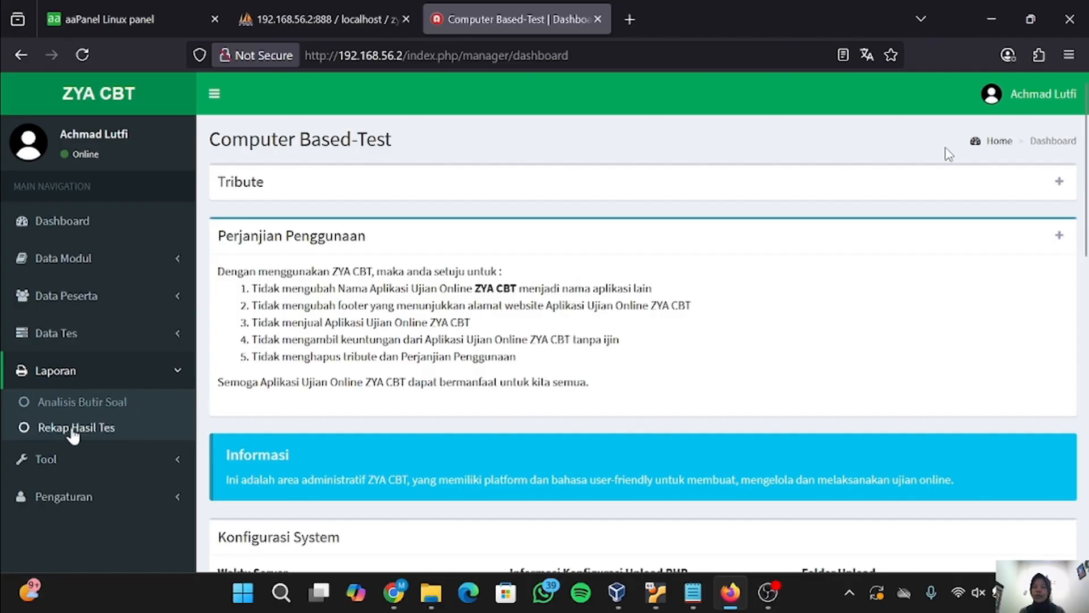
pyautogui.click(109, 464)
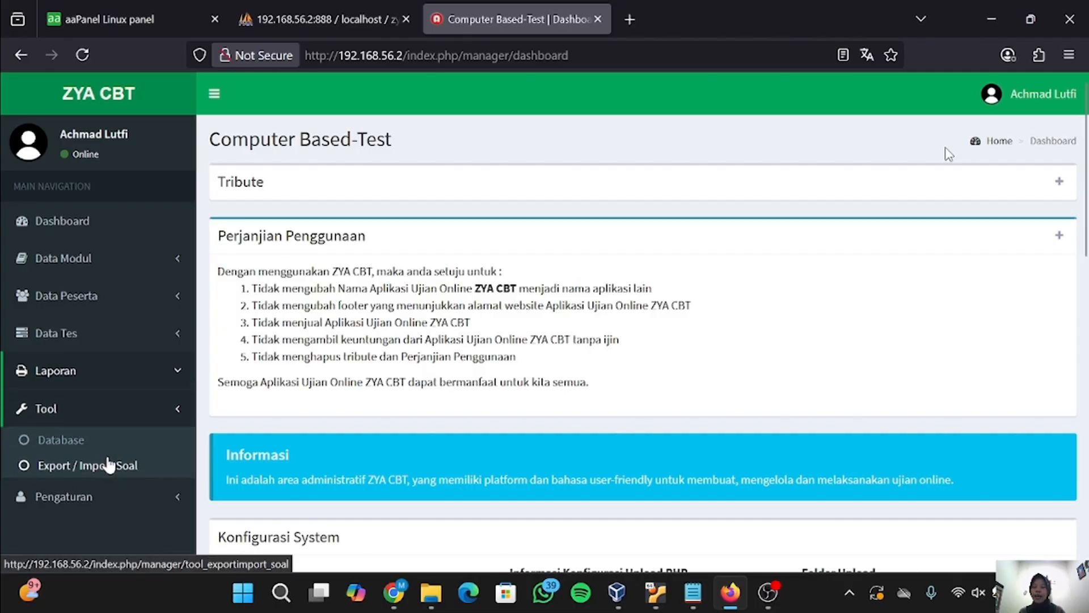
pyautogui.click(111, 499)
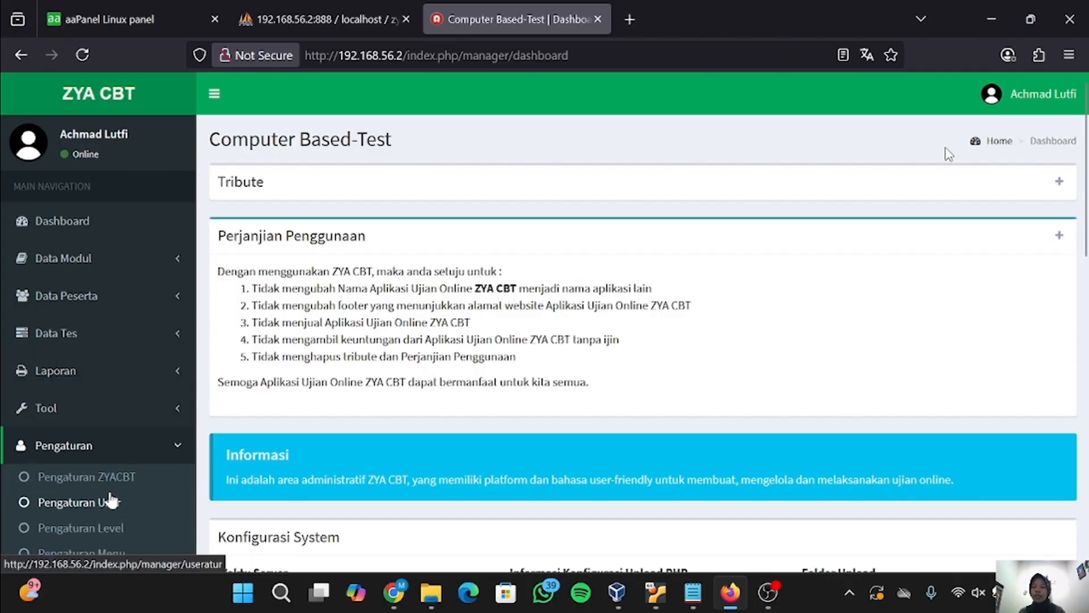
pyautogui.click(140, 451)
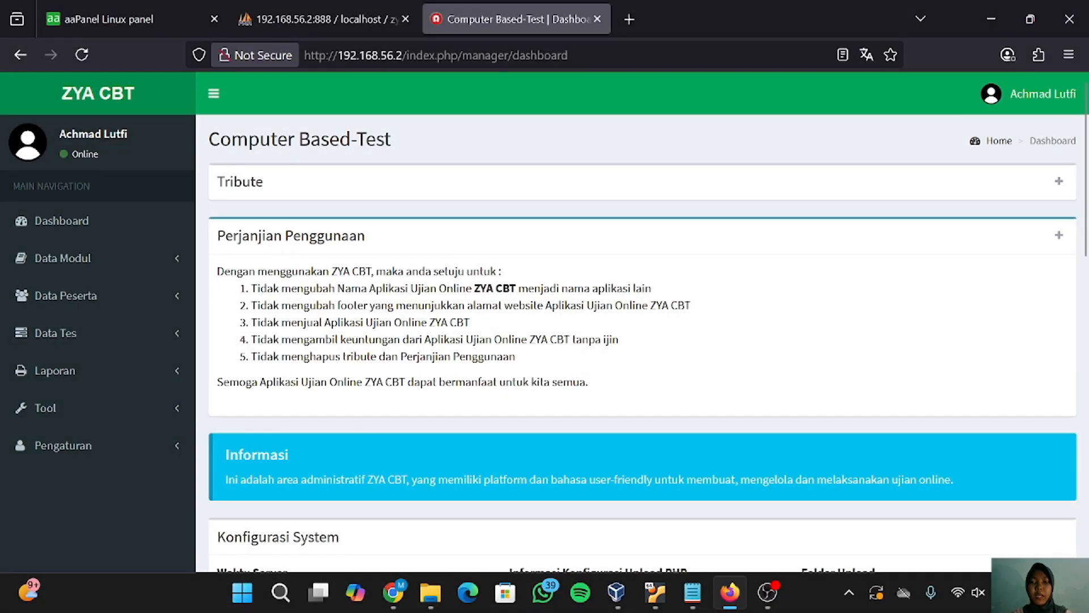
# - Expand Data Tes and view Tambah Tes, Daftar Tes, Evaluasi Tes, then Hasil Tes
pyautogui.click(112, 338)
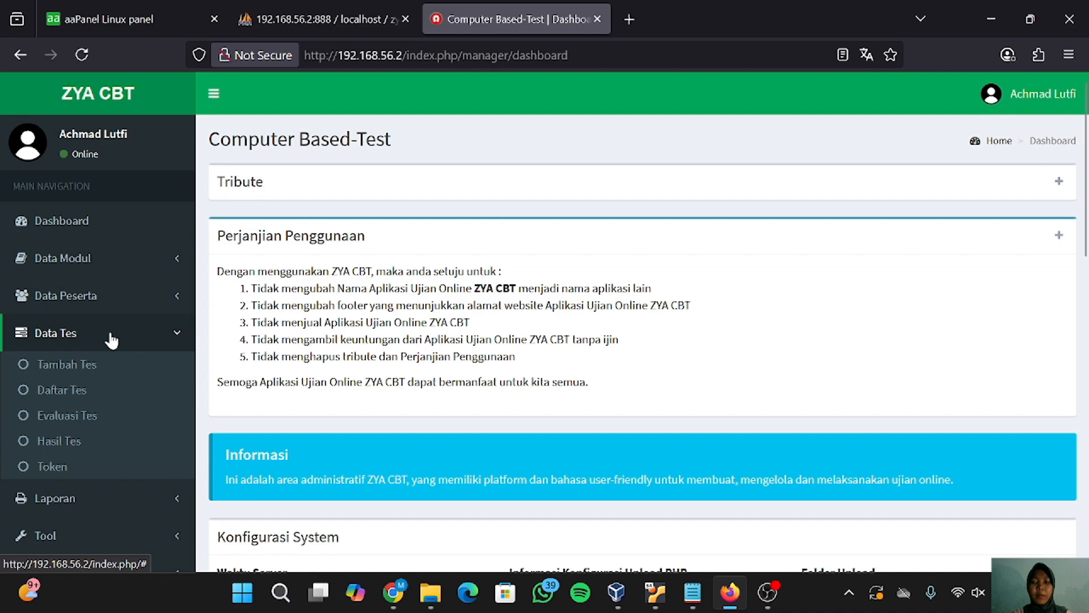
pyautogui.click(85, 366)
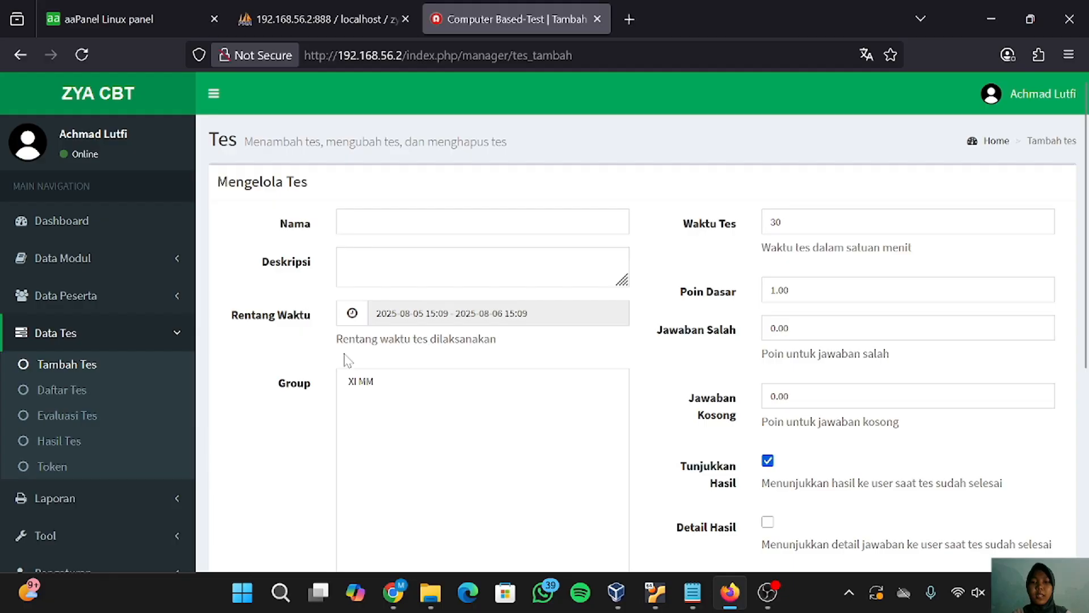
pyautogui.click(59, 392)
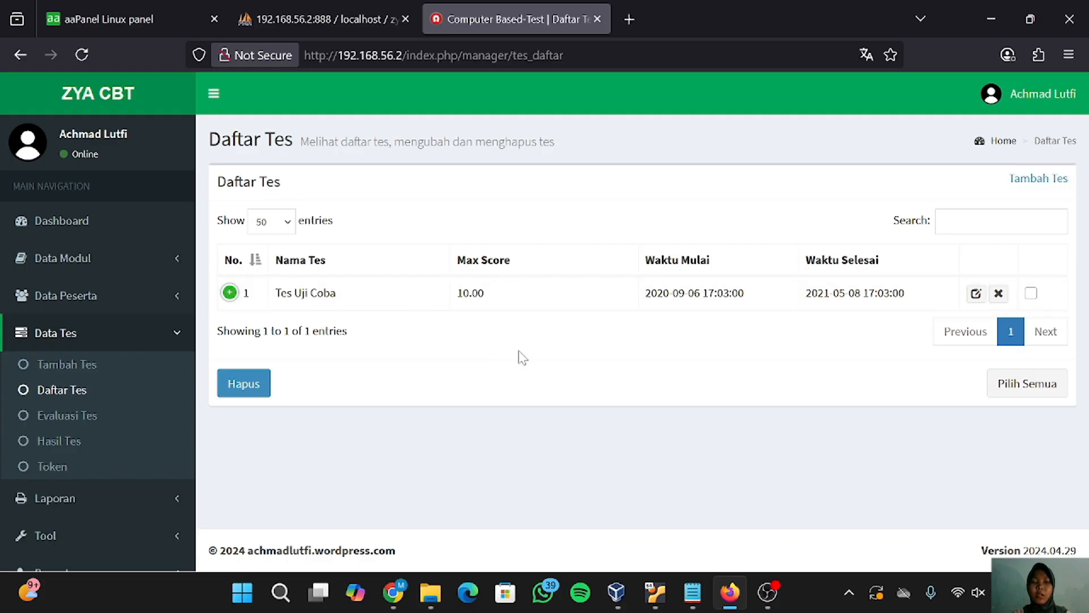
pyautogui.click(84, 419)
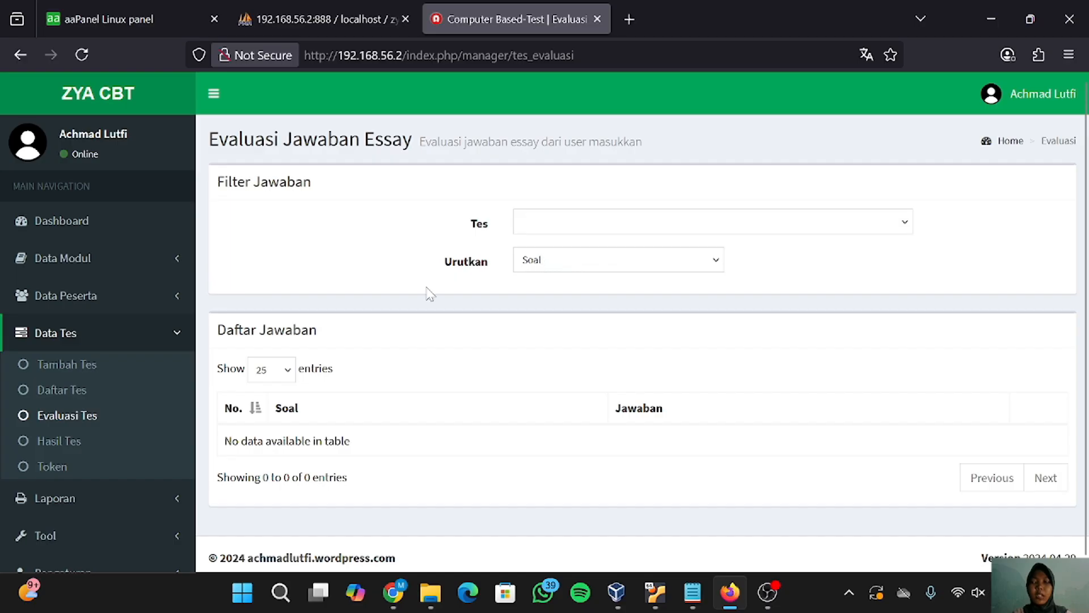
pyautogui.click(58, 441)
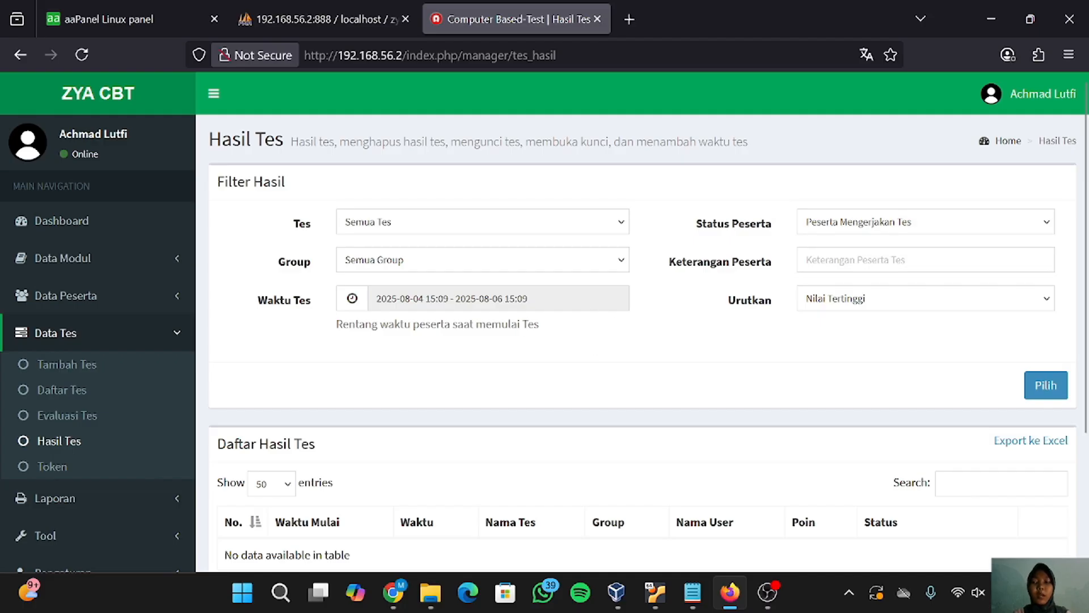
# - On the Token Tes page, save the manual token 'inggris'
pyautogui.click(59, 474)
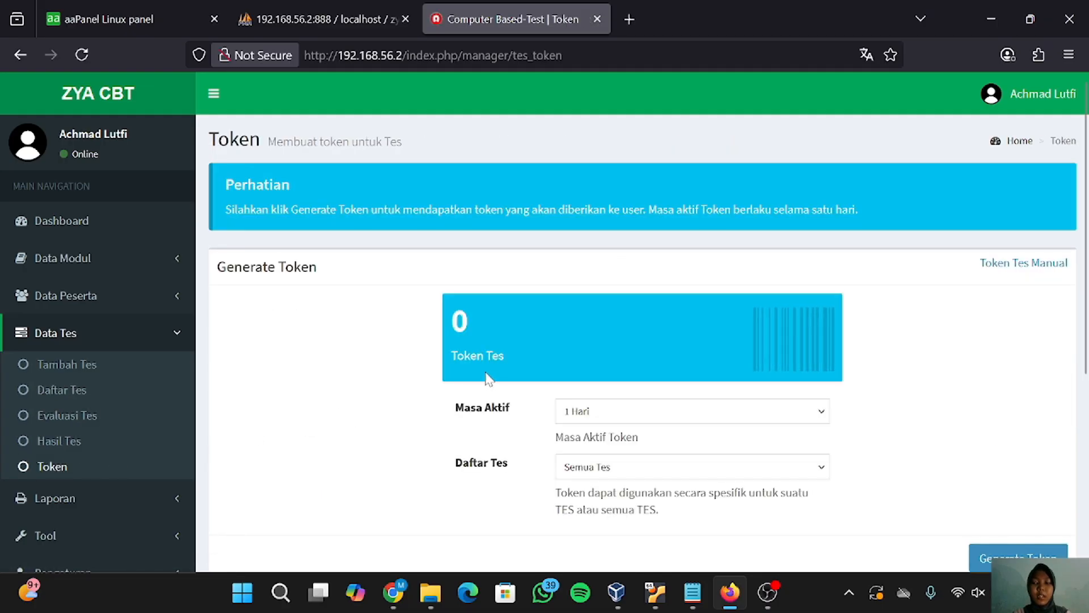
pyautogui.scroll(-2, 489, 379)
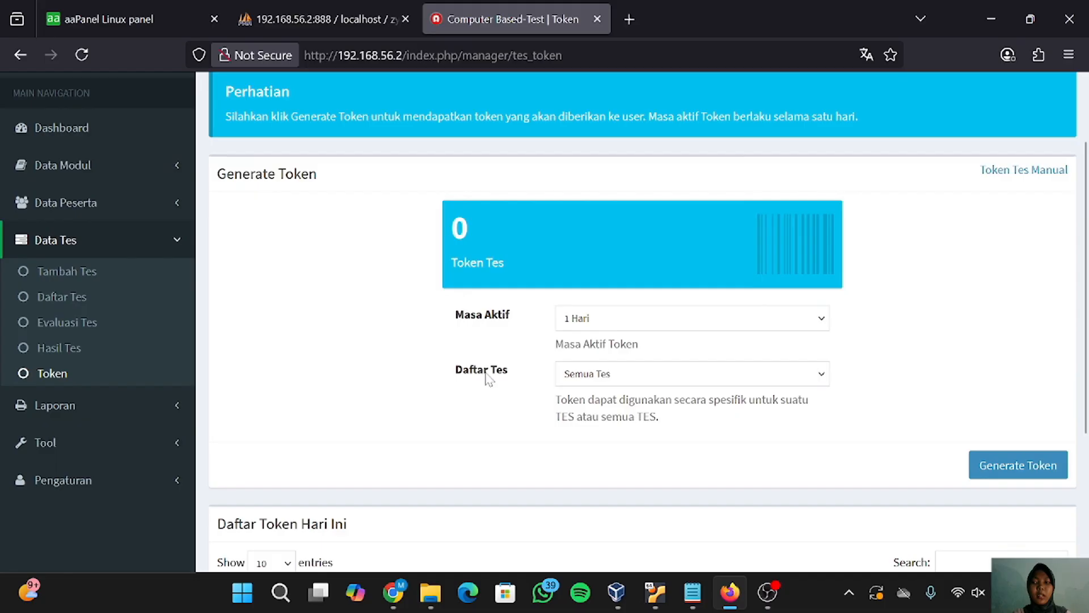
pyautogui.scroll(2, 489, 379)
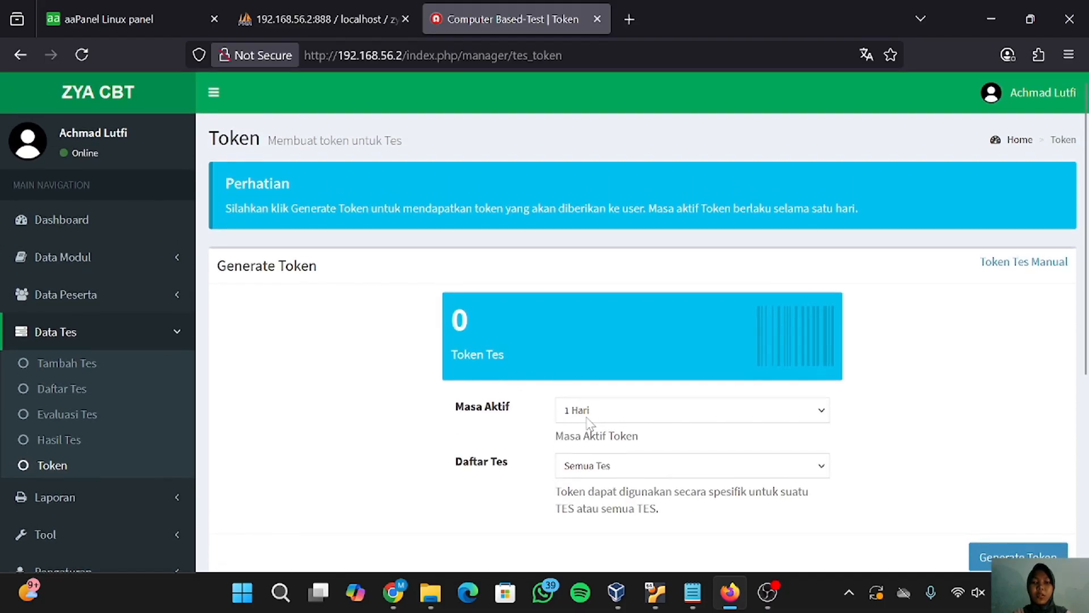
pyautogui.scroll(-2, 590, 425)
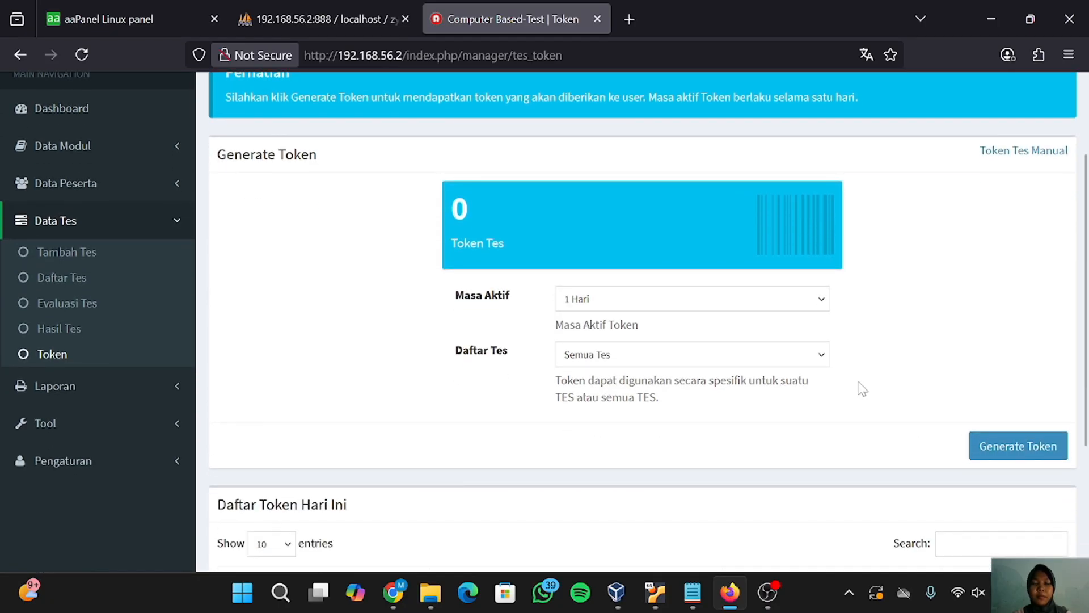
pyautogui.scroll(2, 859, 384)
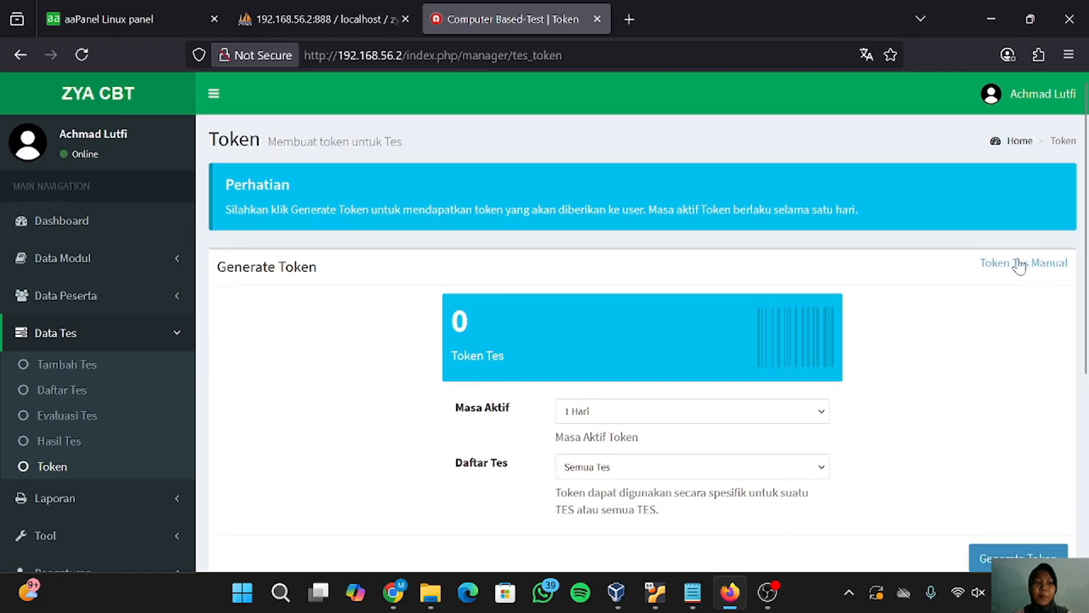
pyautogui.click(1014, 263)
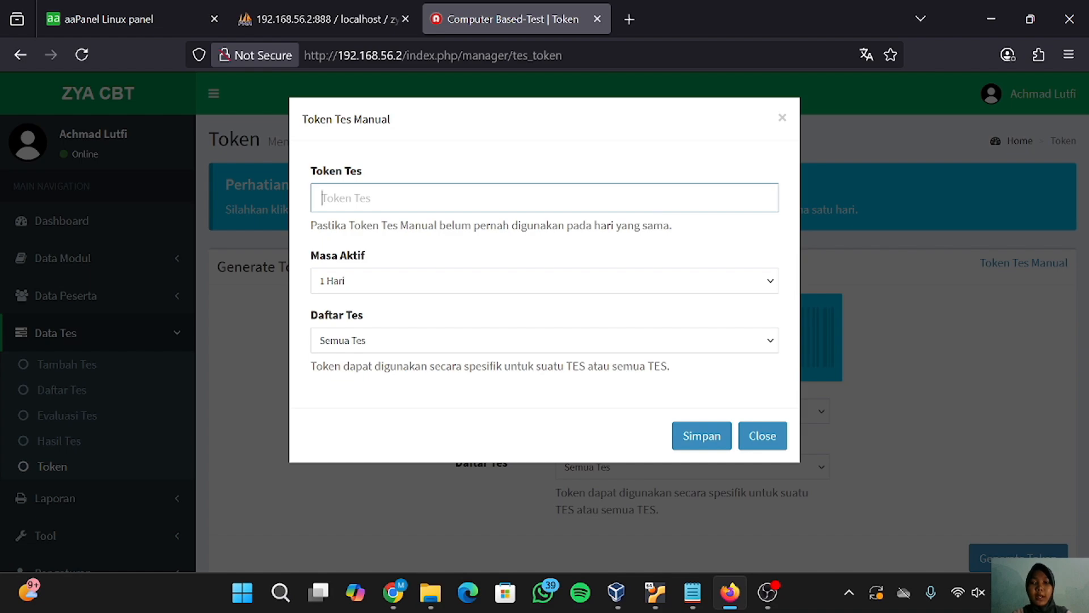
pyautogui.write('inggris')
pyautogui.click(718, 438)
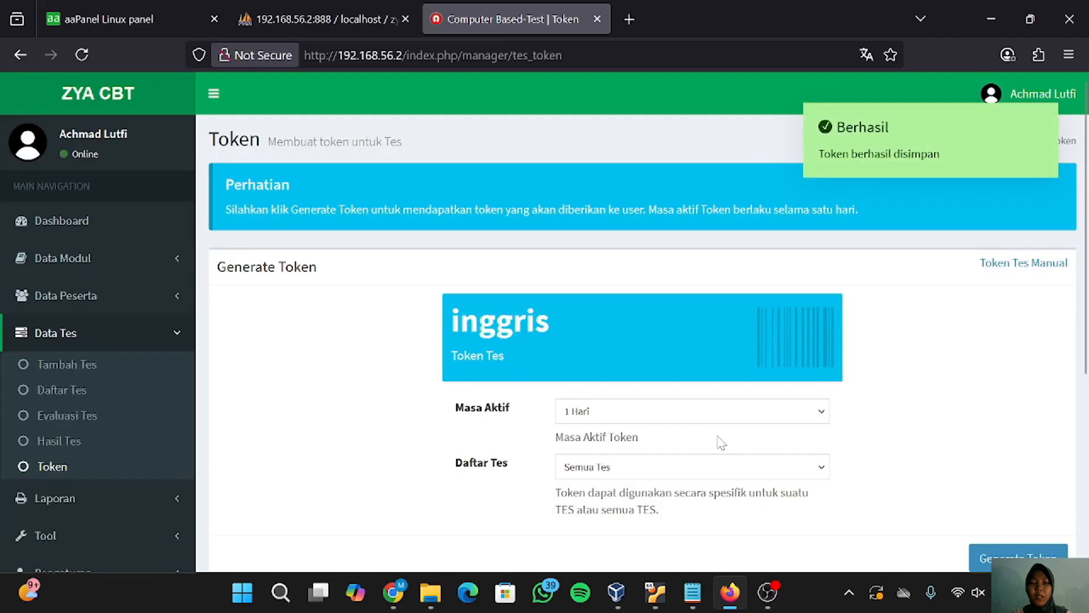
# - Generate a new automatic test token
pyautogui.scroll(-2, 853, 383)
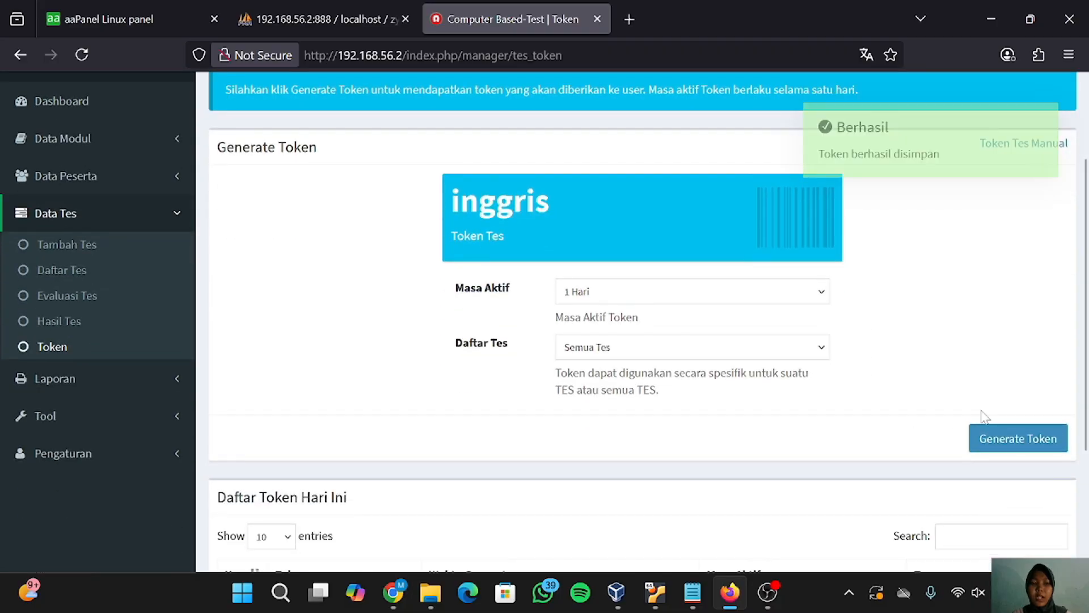
pyautogui.click(1009, 439)
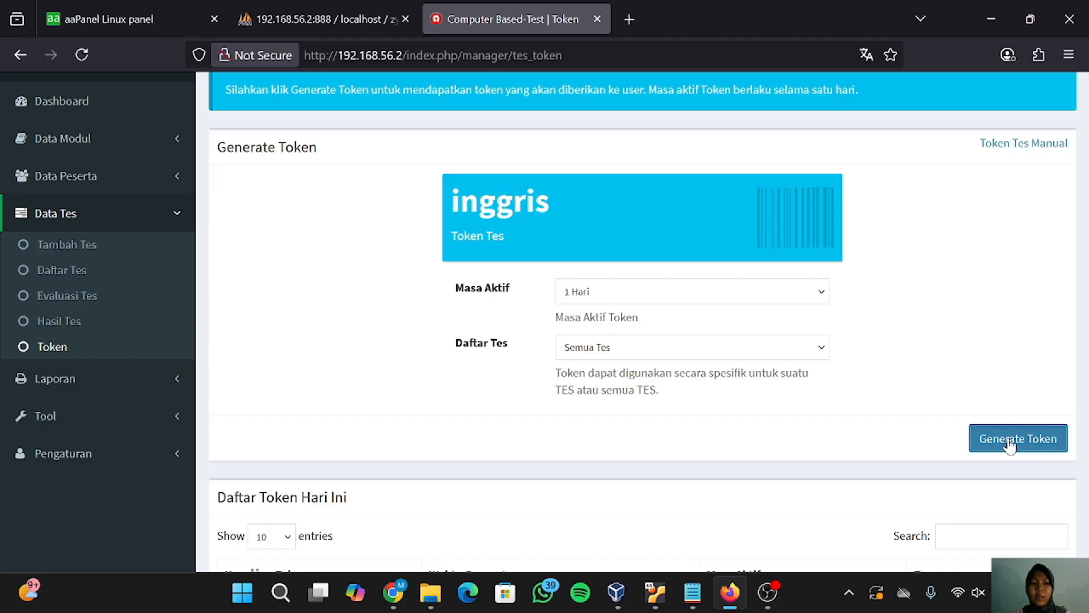
pyautogui.scroll(-3, 751, 524)
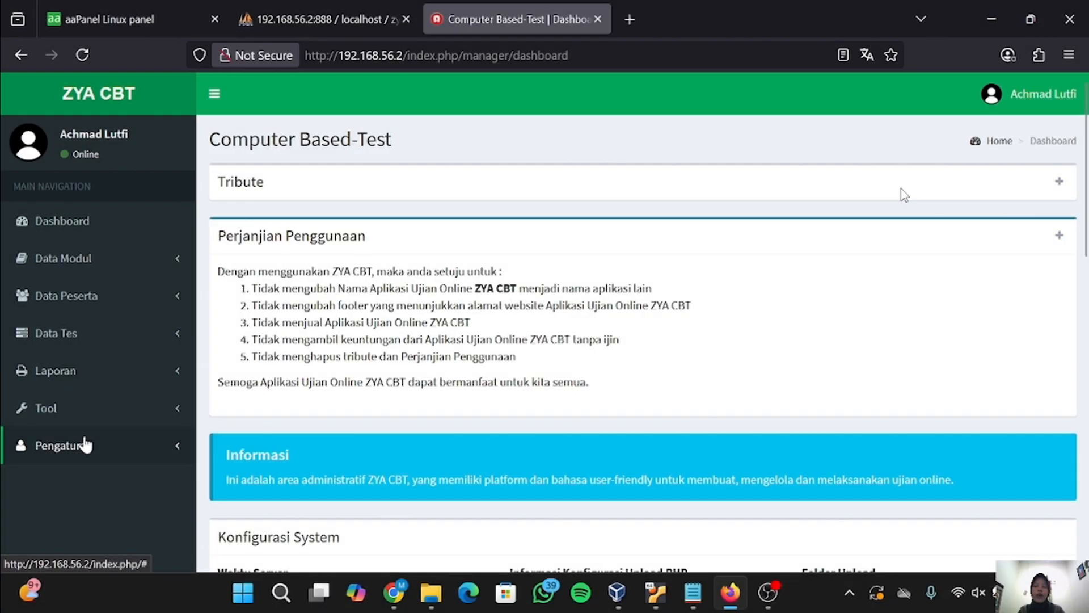
# - Open the ZYA CBT identity settings page under Pengaturan
pyautogui.click(85, 445)
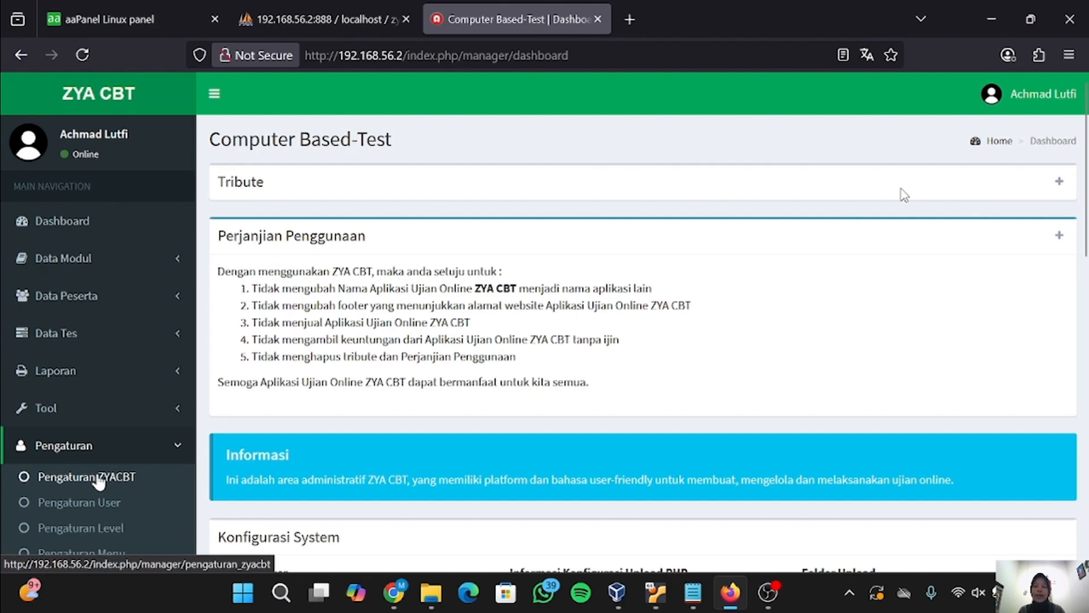
pyautogui.click(98, 479)
pyautogui.scroll(-5, 274, 466)
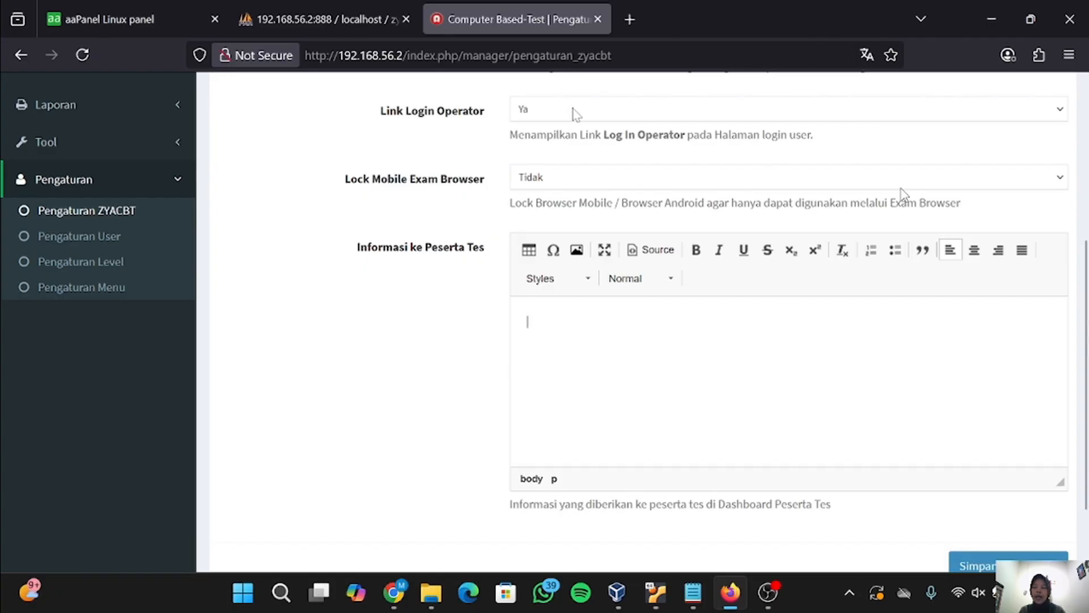
pyautogui.scroll(5, 902, 193)
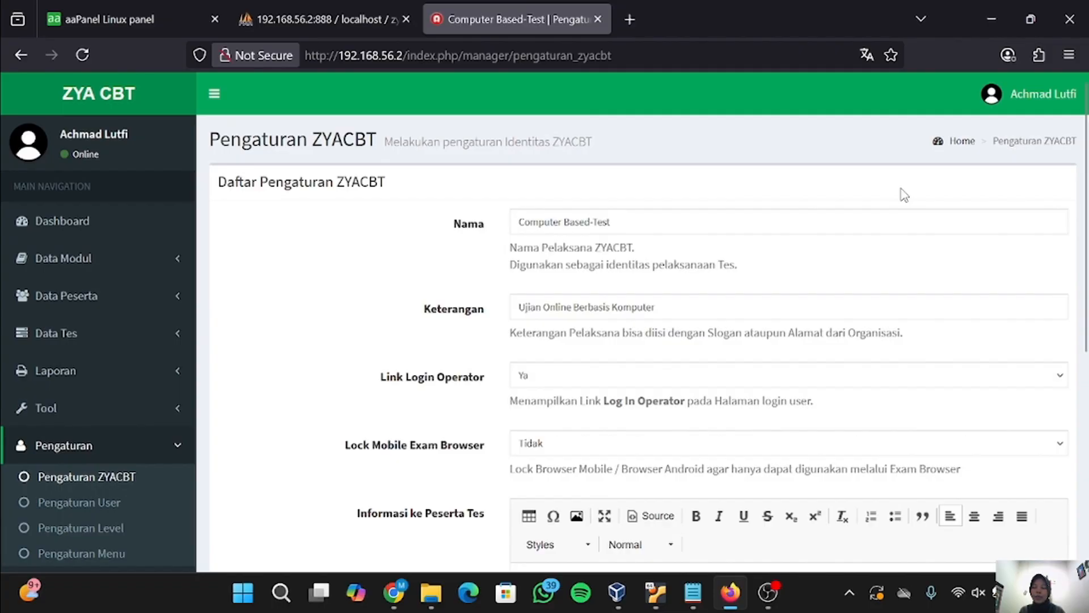
# - Rename the institution to 'SMKN 1 AMPELGADING' with slogan 'belajar giat meraih prestas'
pyautogui.click(903, 216)
pyautogui.press('BackSpace')
pyautogui.press('BackSpace')
pyautogui.press('BackSpace')
pyautogui.press('BackSpace')
pyautogui.press('BackSpace')
pyautogui.press('BackSpace')
pyautogui.press('BackSpace')
pyautogui.press('BackSpace')
pyautogui.press('BackSpace')
pyautogui.press('BackSpace')
pyautogui.press('BackSpace')
pyautogui.press('BackSpace')
pyautogui.press('BackSpace')
pyautogui.press('BackSpace')
pyautogui.press('BackSpace')
pyautogui.press('BackSpace')
pyautogui.press('BackSpace')
pyautogui.press('BackSpace')
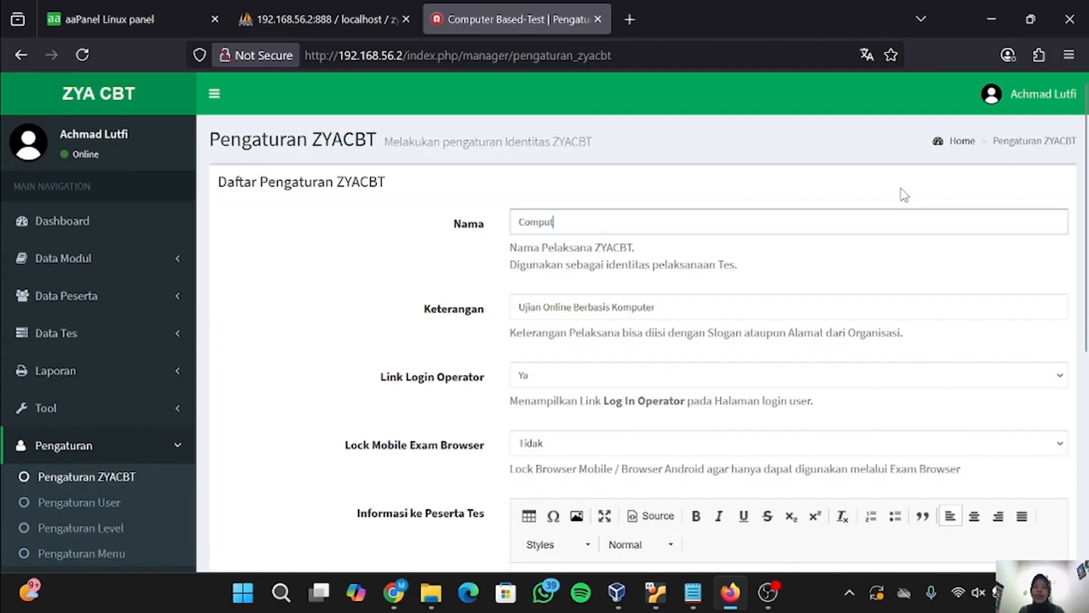
pyautogui.write('SMKN 1')
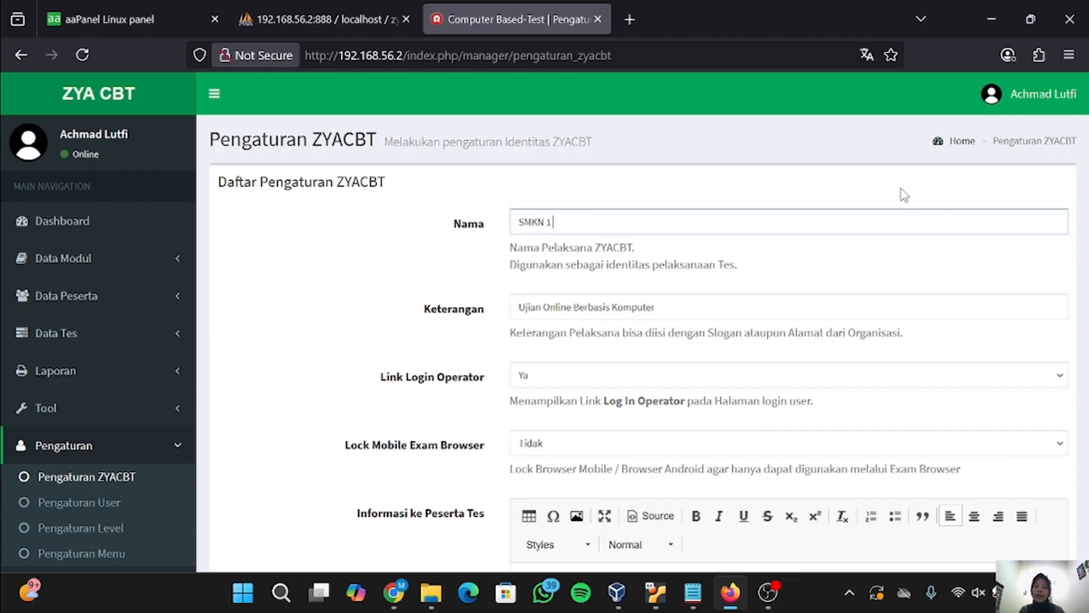
pyautogui.write(' AMPELGADING')
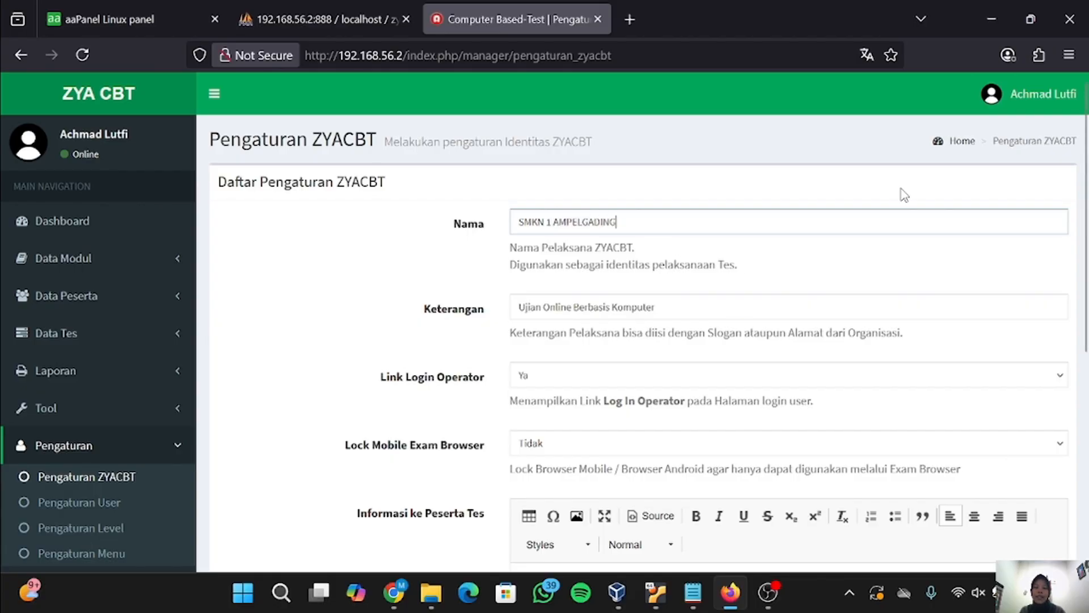
pyautogui.press('Tab')
pyautogui.hotkey('ctrl', 'shift', 'Left')
pyautogui.hotkey('ctrl', 'shift', 'Left')
pyautogui.hotkey('ctrl', 'shift', 'Left')
pyautogui.hotkey('ctrl', 'shift', 'Left')
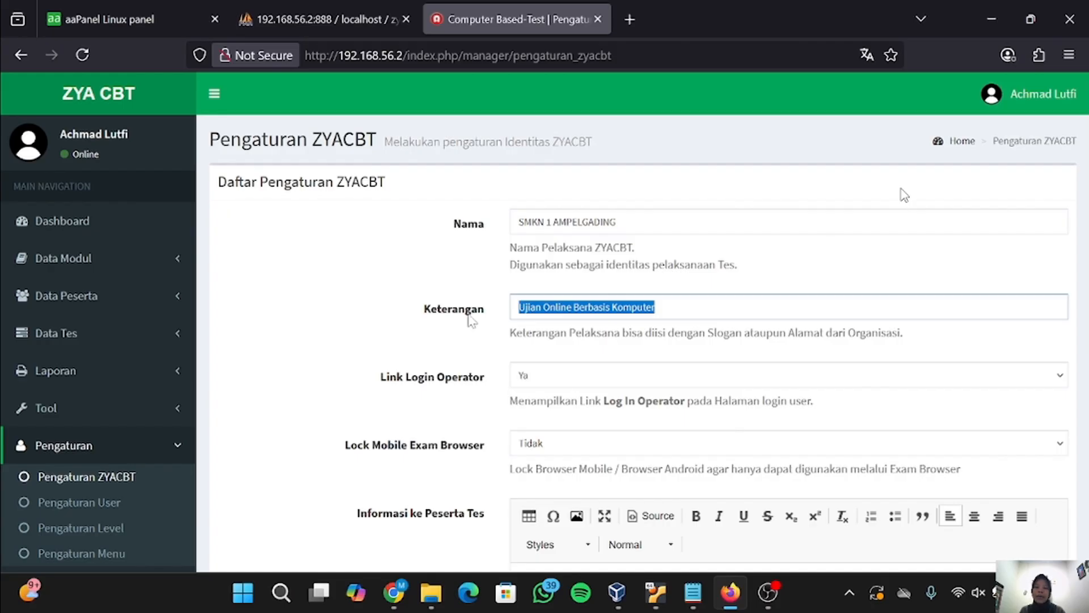
pyautogui.write('belajar g')
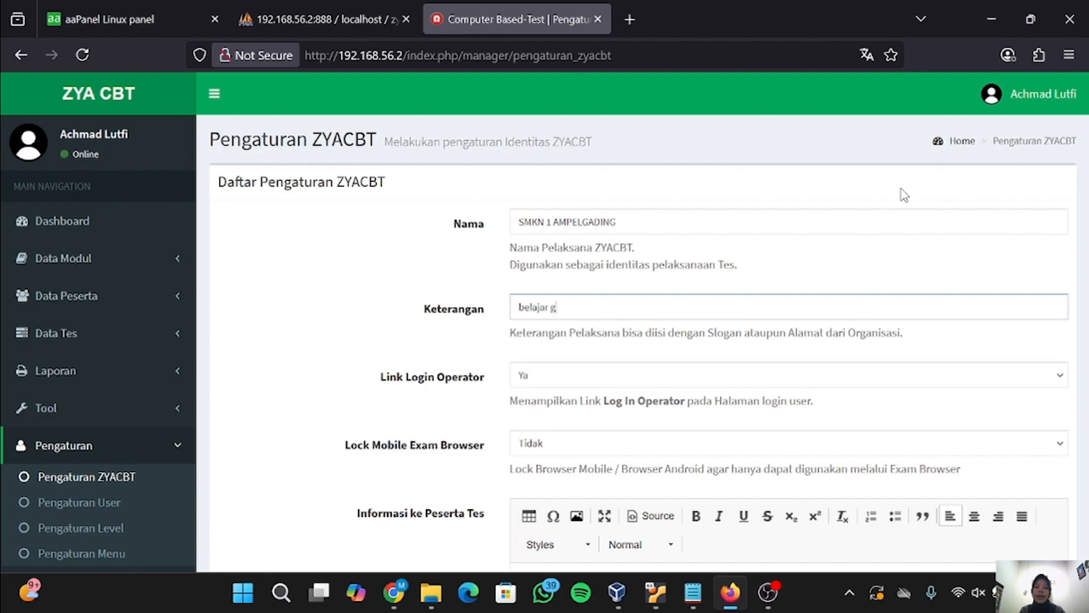
pyautogui.write('iat meraih prestasi')
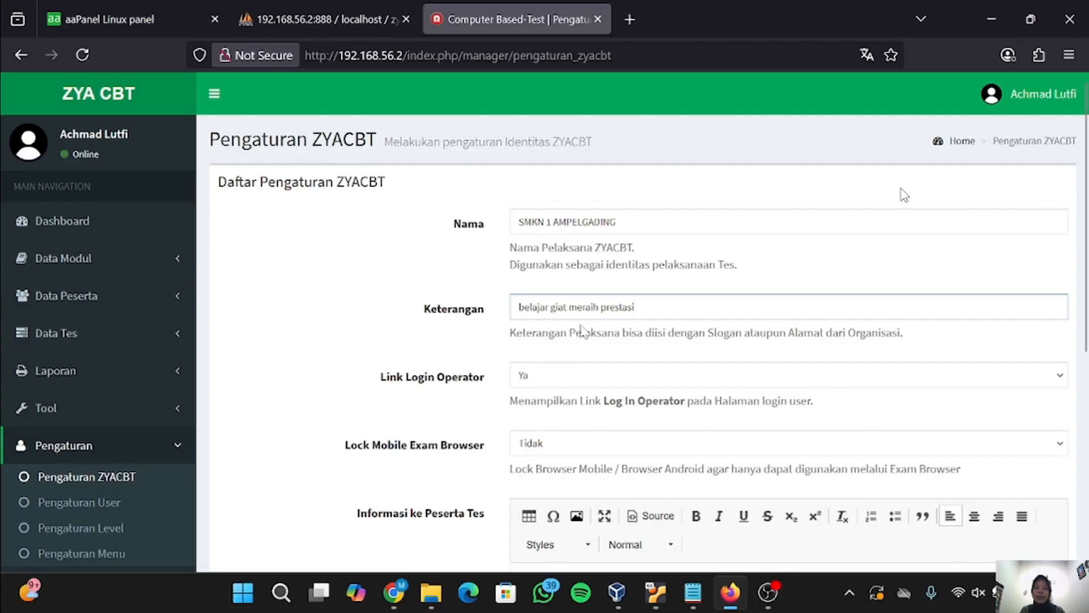
# - Set the participant information to 'cakap prima yes' and save the settings
pyautogui.scroll(-1, 606, 349)
pyautogui.scroll(1, 607, 349)
pyautogui.scroll(-5, 858, 405)
pyautogui.scroll(-3, 903, 194)
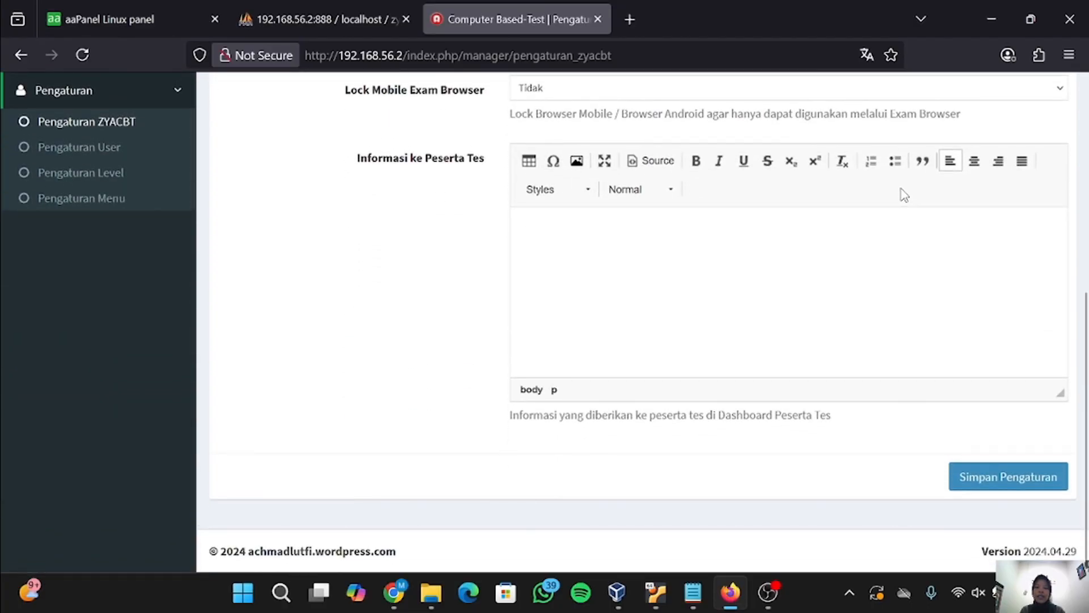
pyautogui.write('cakap')
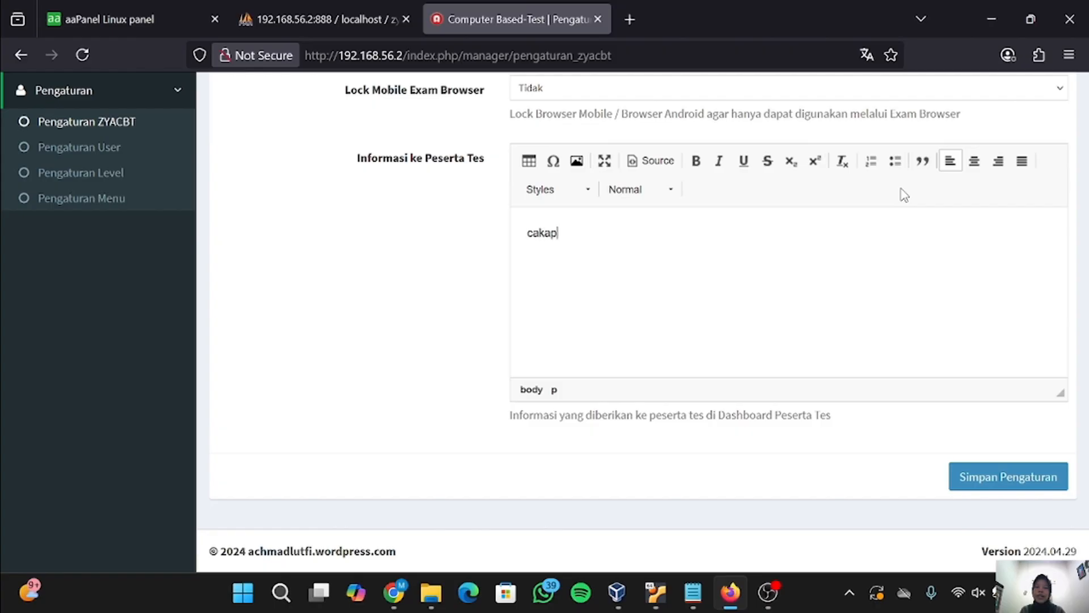
pyautogui.write(' prima yes')
pyautogui.click(997, 487)
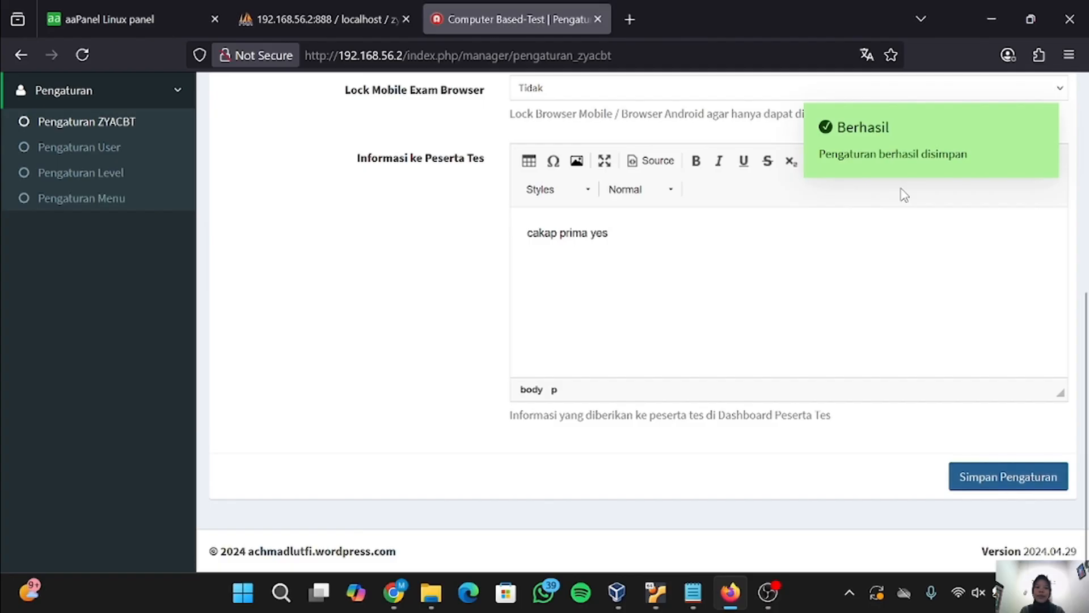
pyautogui.scroll(2, 904, 195)
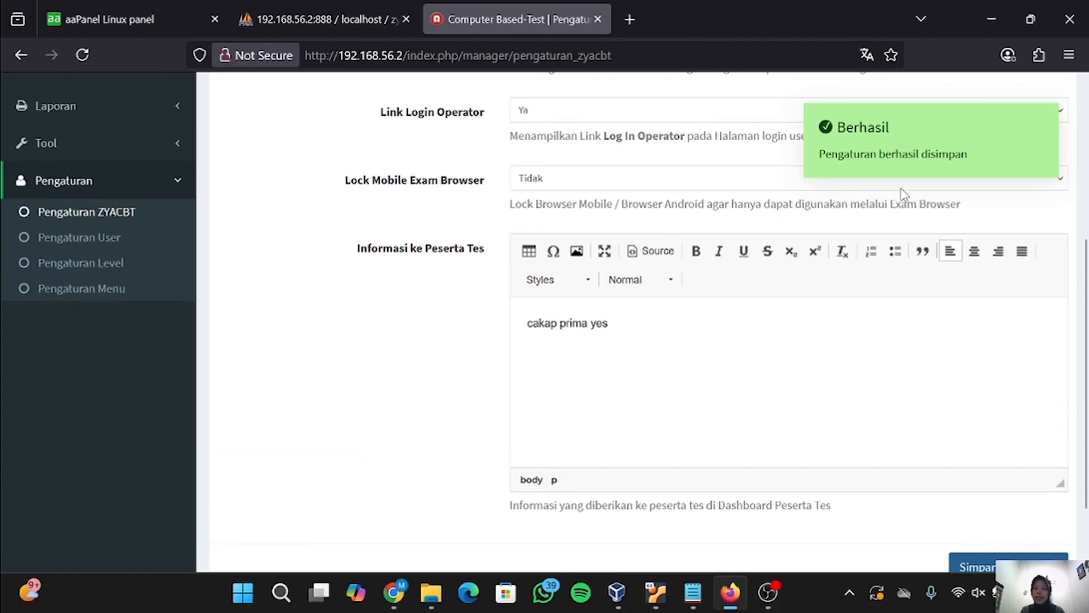
pyautogui.scroll(6, 904, 195)
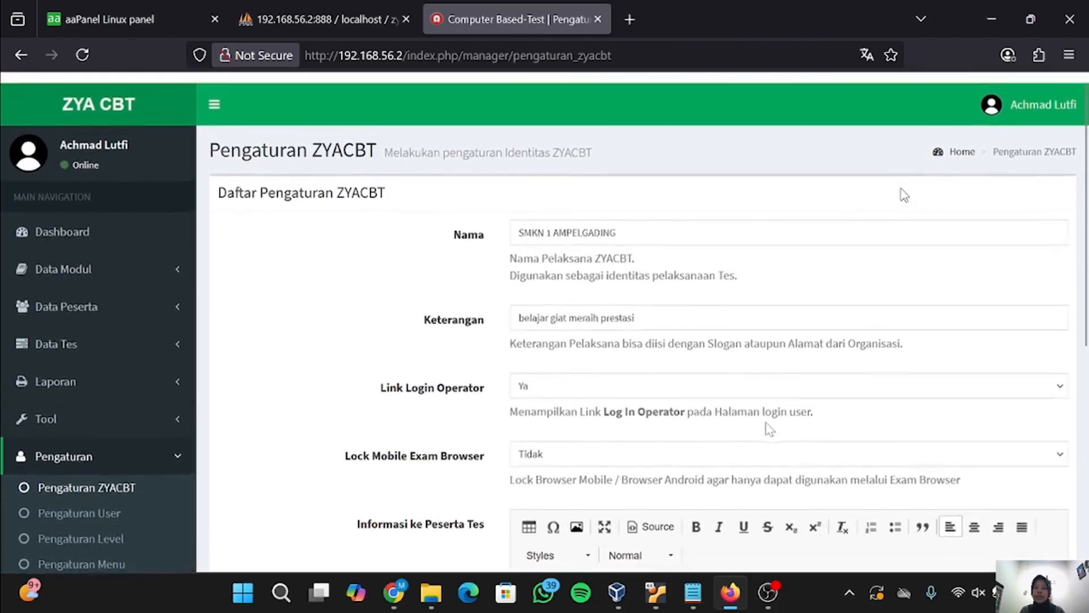
pyautogui.scroll(-1, 333, 484)
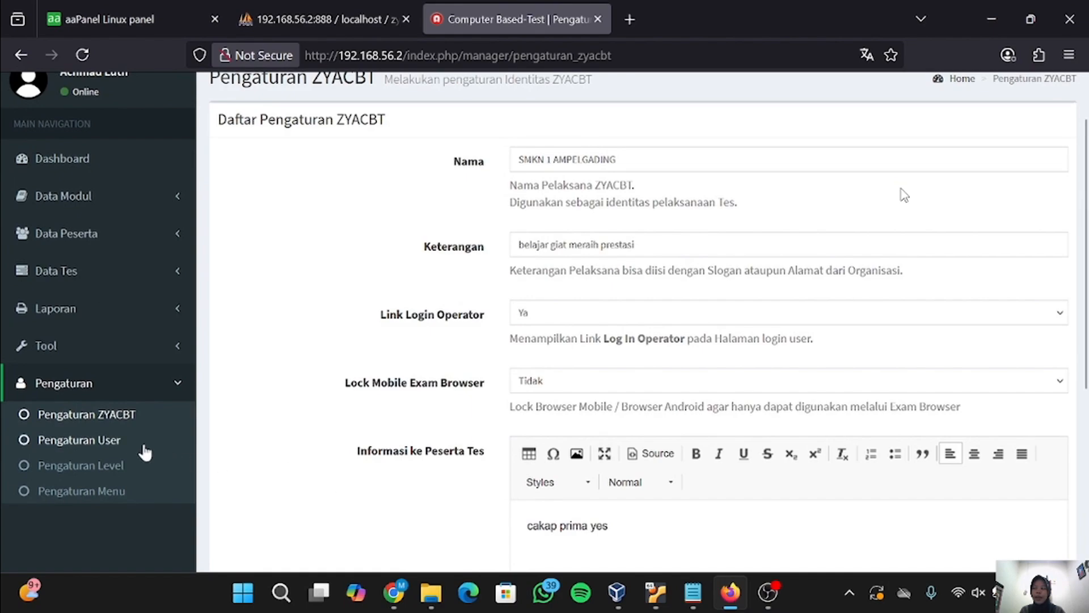
# - Review the user list, user level permissions, and the 21-entry user menu list
pyautogui.click(112, 444)
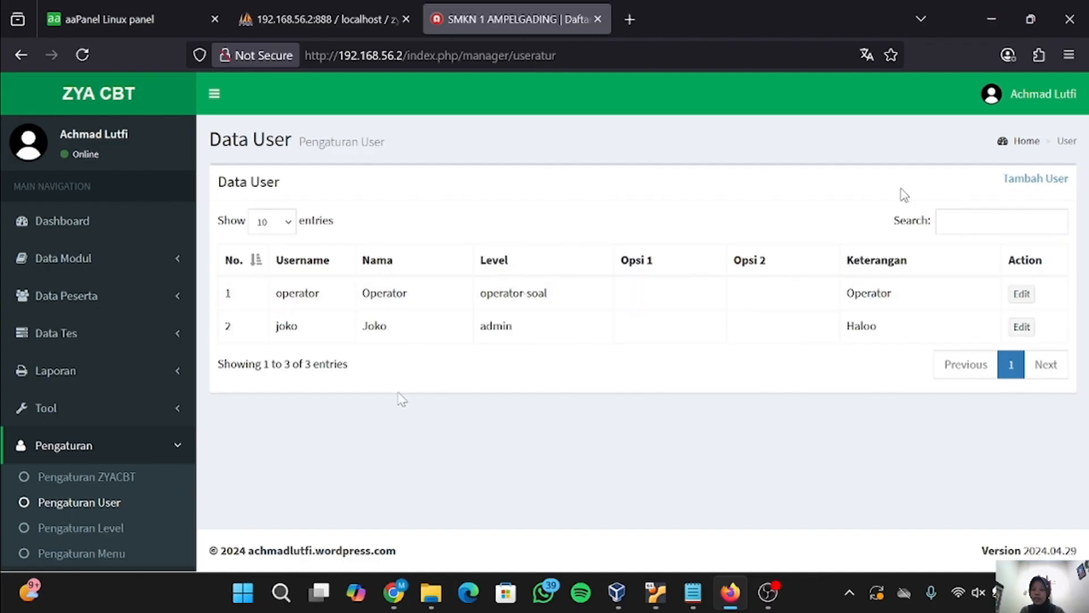
pyautogui.click(88, 529)
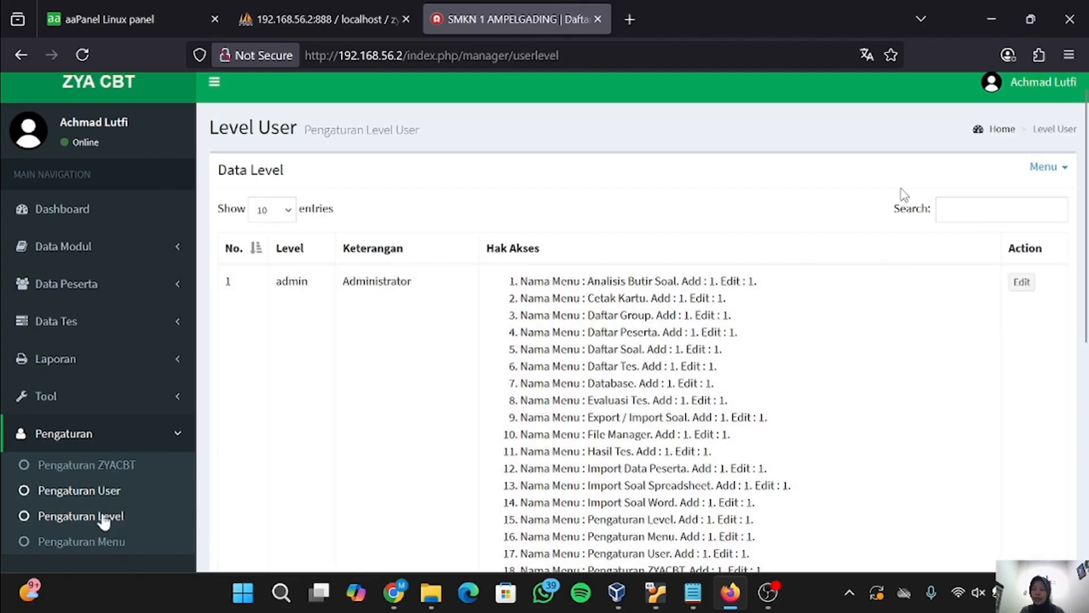
pyautogui.click(94, 542)
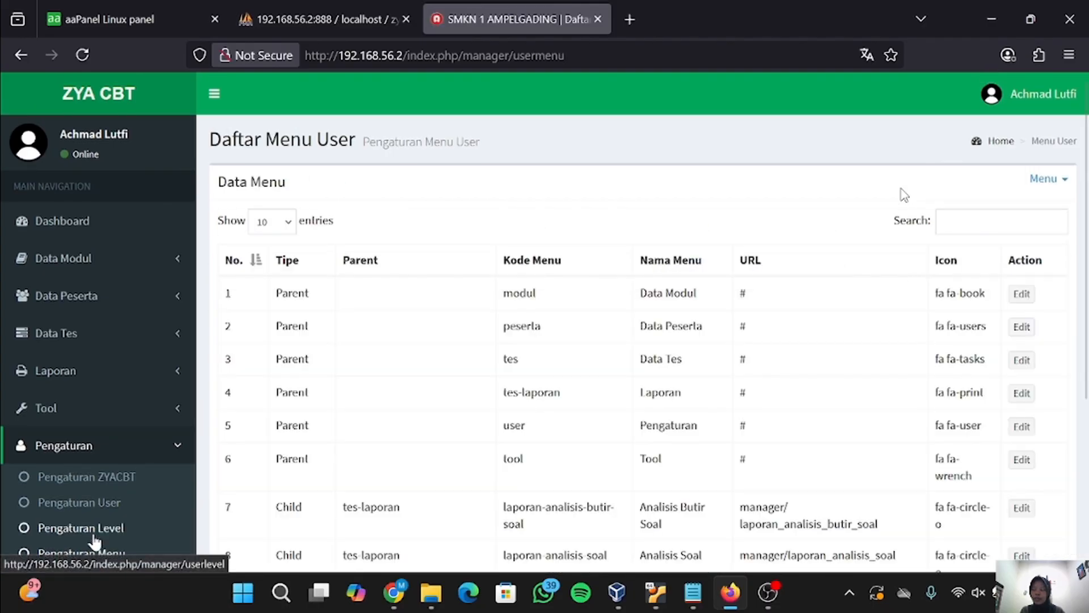
pyautogui.scroll(-2, 380, 396)
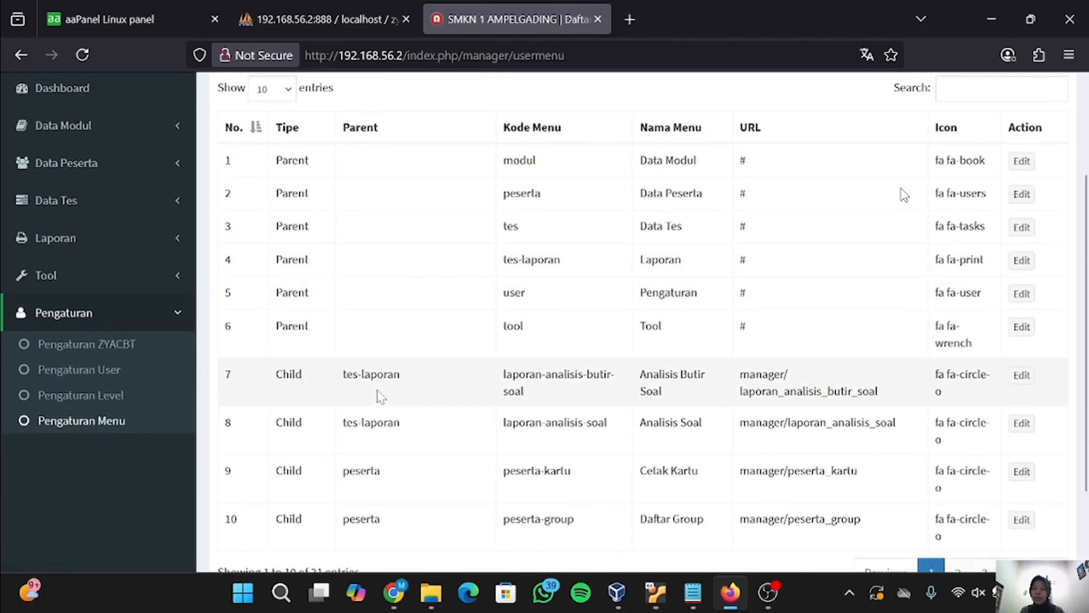
pyautogui.scroll(-1, 378, 394)
pyautogui.scroll(3, 378, 394)
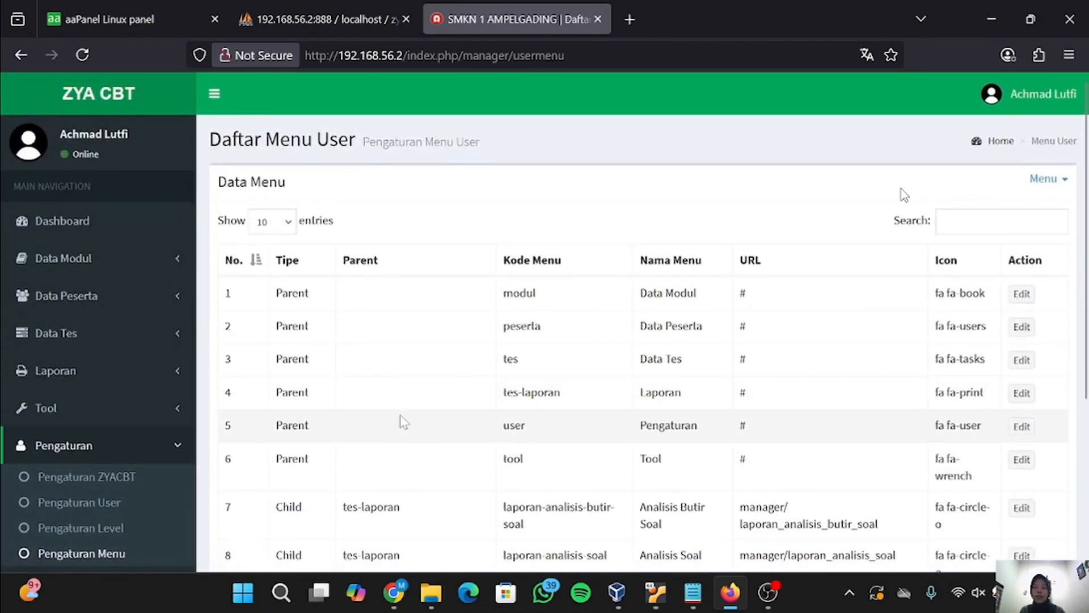
pyautogui.scroll(-2, 403, 423)
pyautogui.scroll(2, 403, 423)
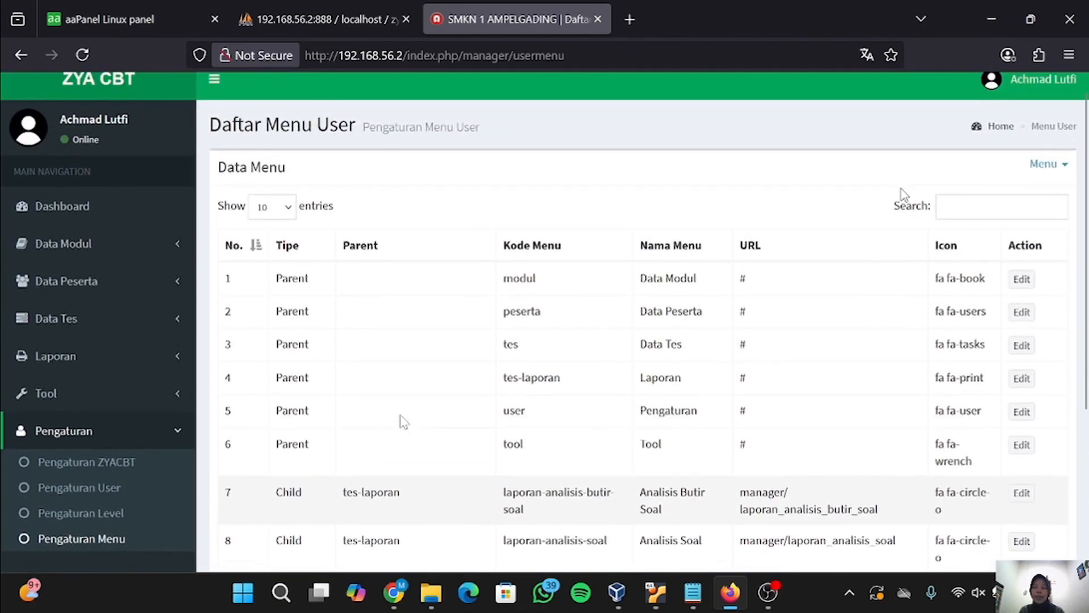
pyautogui.scroll(-1, 403, 423)
pyautogui.scroll(2, 404, 422)
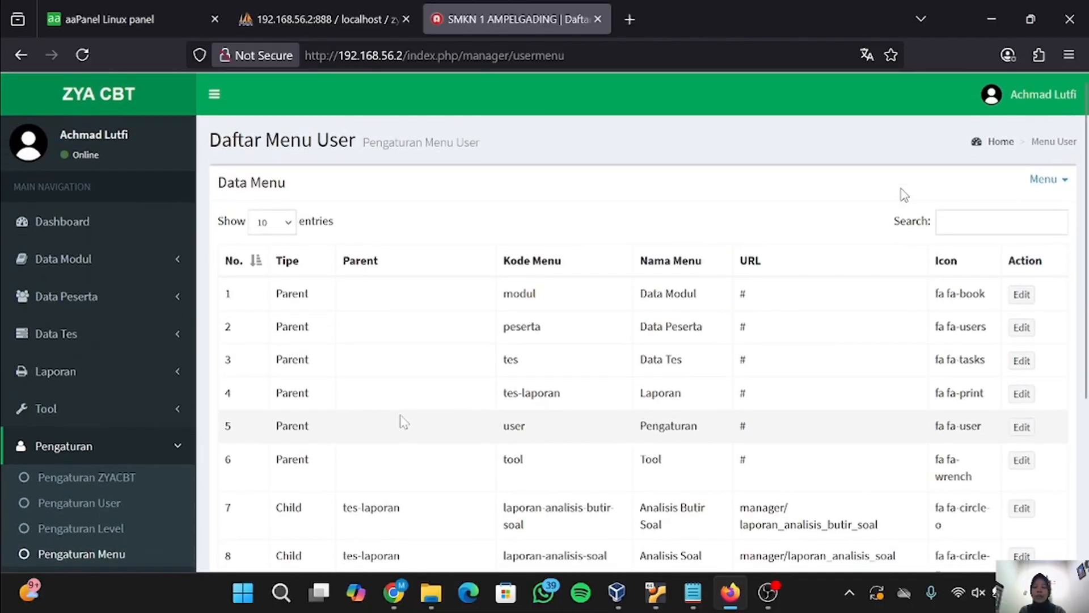